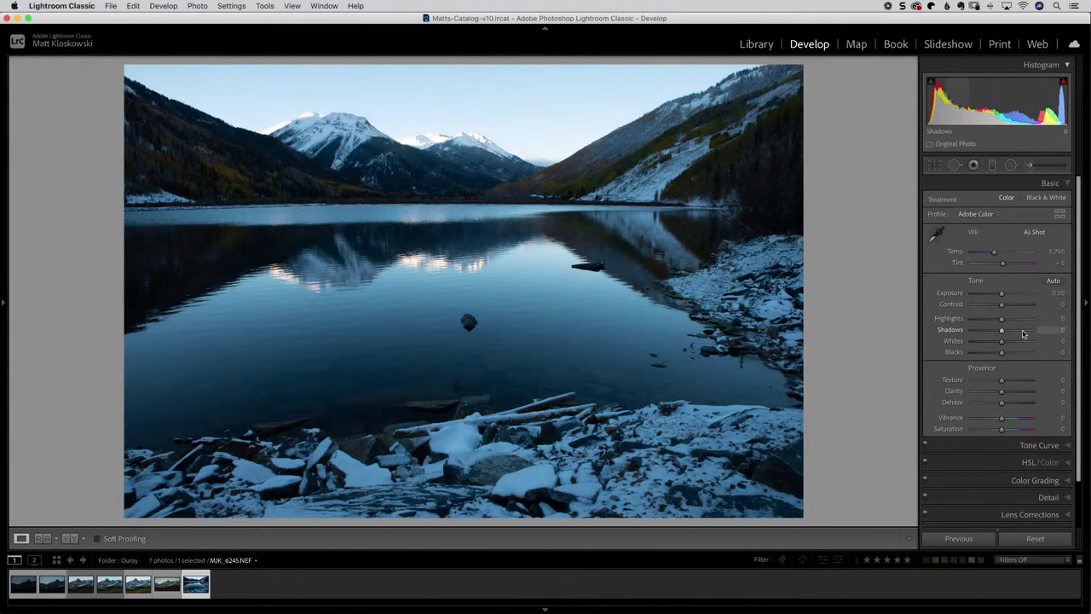
Raise Shadows to +69, try lowering Highlights, and reset Highlights to 0.
mouse_move(1002, 330)
left_mouse_down()
mouse_move(1026, 331)
mouse_move(969, 318)
mouse_move(991, 319)
left_mouse_up()
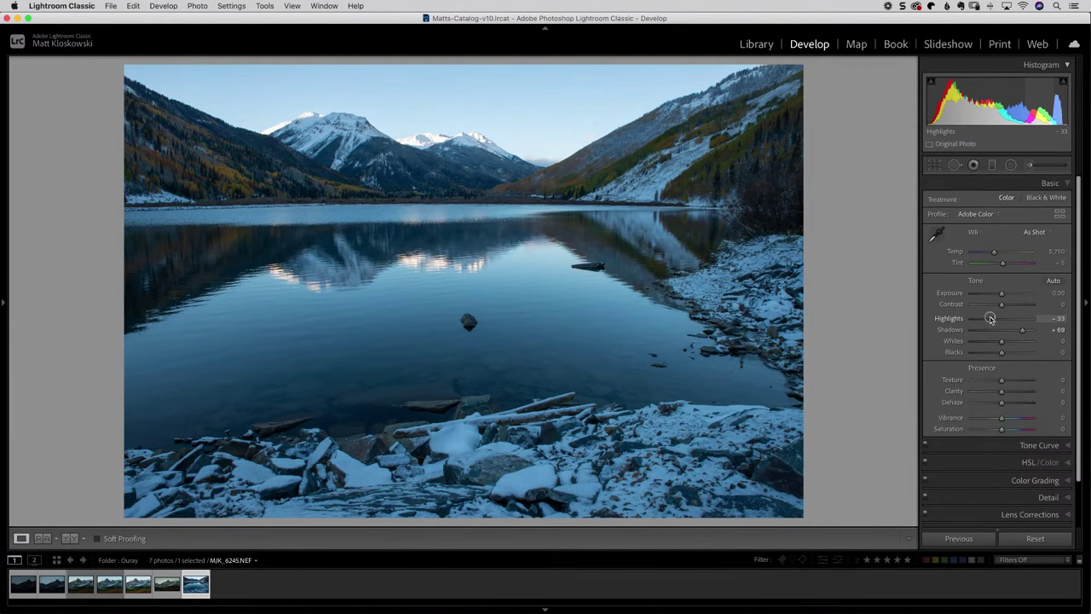
mouse_move(989, 319)
left_mouse_down()
mouse_move(961, 320)
mouse_move(993, 323)
left_mouse_up()
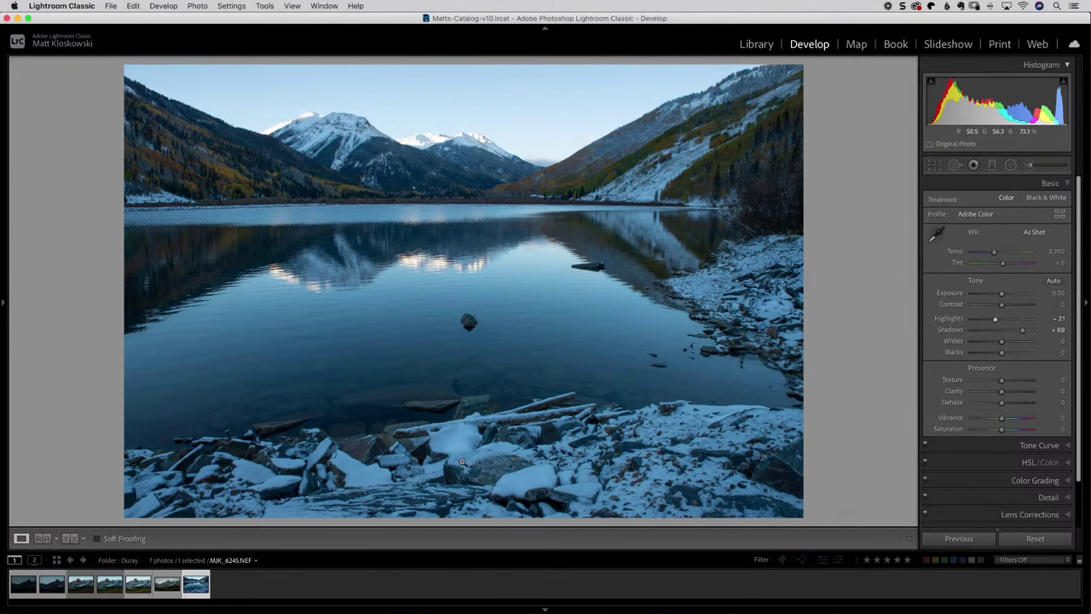
double_click(948, 318)
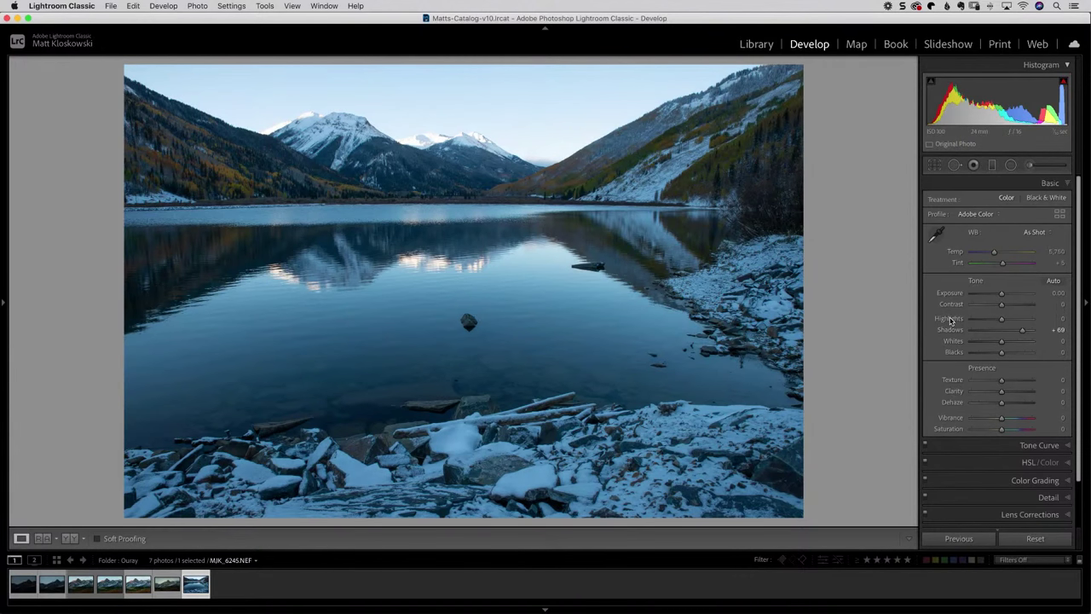
Paint the snowy, rocky shoreline in the foreground with a reset adjustment brush at size 11 and Exposure 0.48.
left_click(1047, 65)
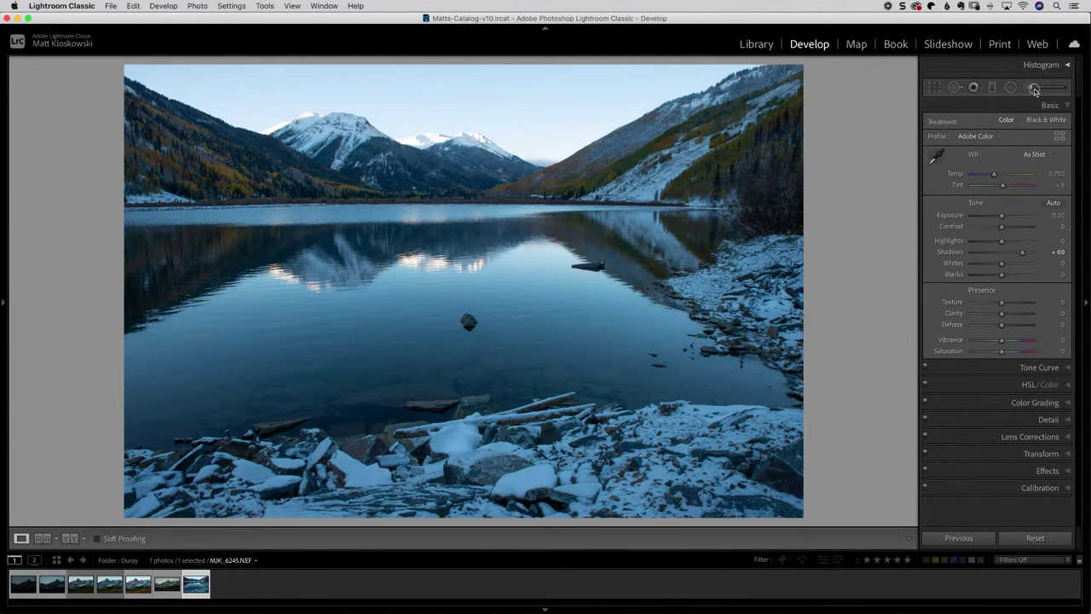
left_click(1033, 88)
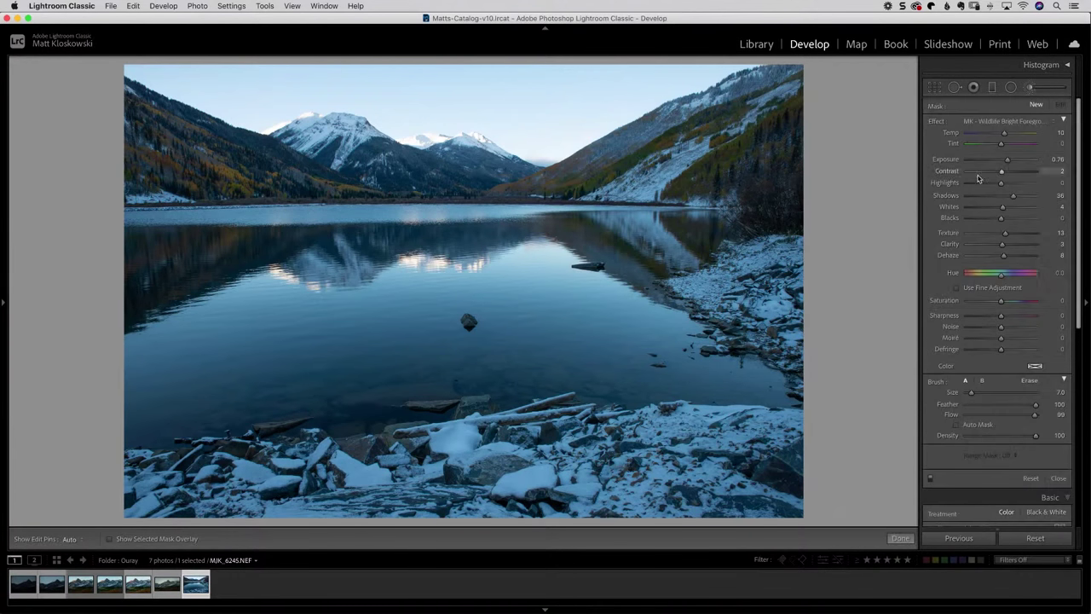
double_click(936, 123)
left_click_drag(1000, 160, 1007, 162)
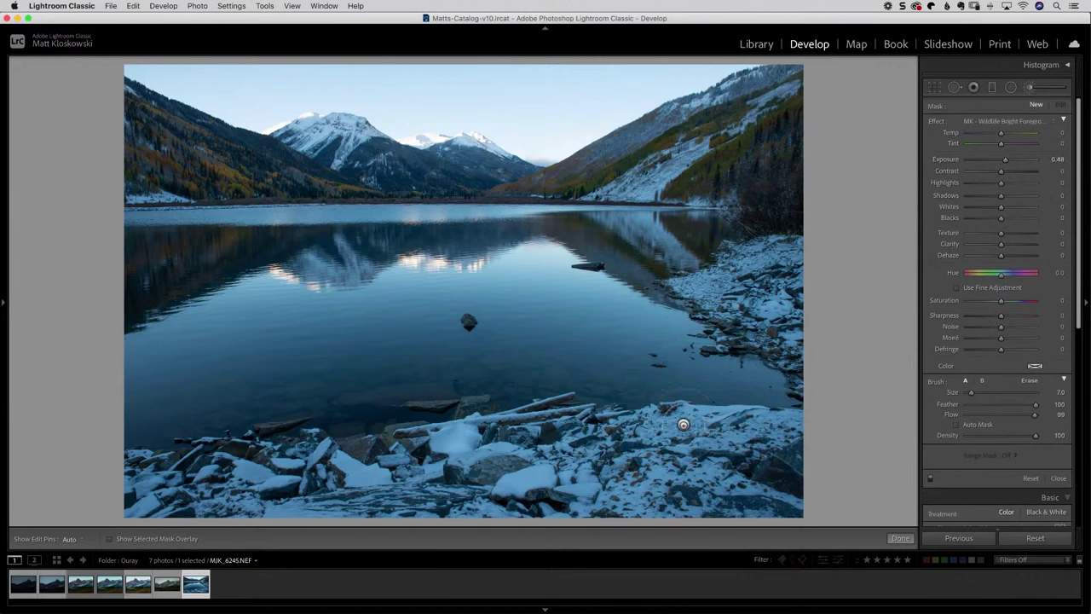
scroll(744, 430, "up", 4)
key("h")
mouse_move(776, 435)
left_mouse_down()
mouse_move(392, 426)
mouse_move(184, 478)
mouse_move(341, 488)
mouse_move(640, 475)
left_mouse_up()
mouse_move(429, 487)
left_mouse_down()
mouse_move(563, 499)
mouse_move(783, 450)
left_mouse_up()
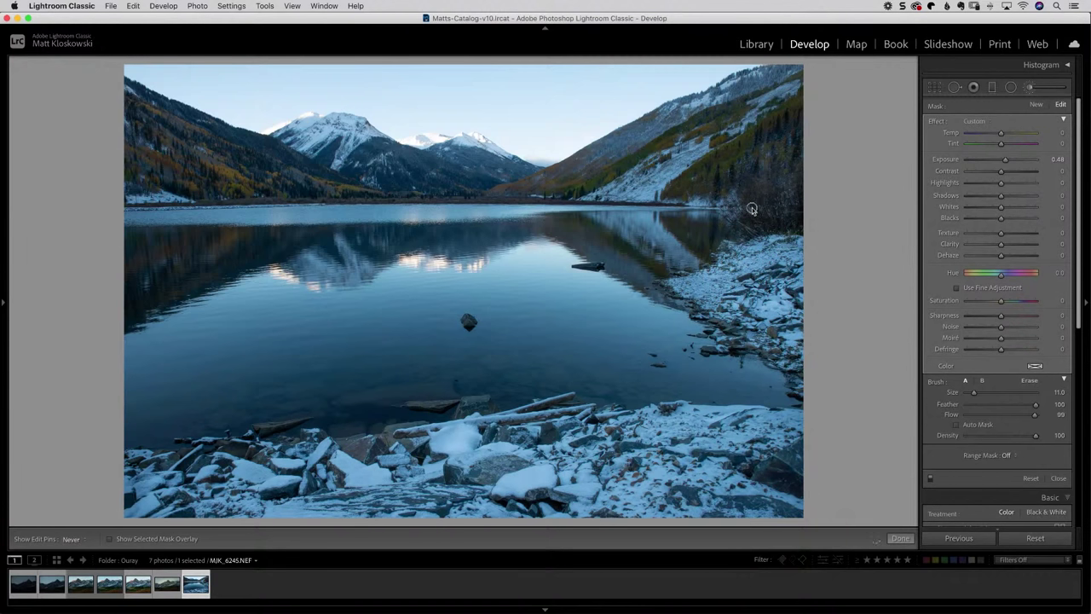
key("h")
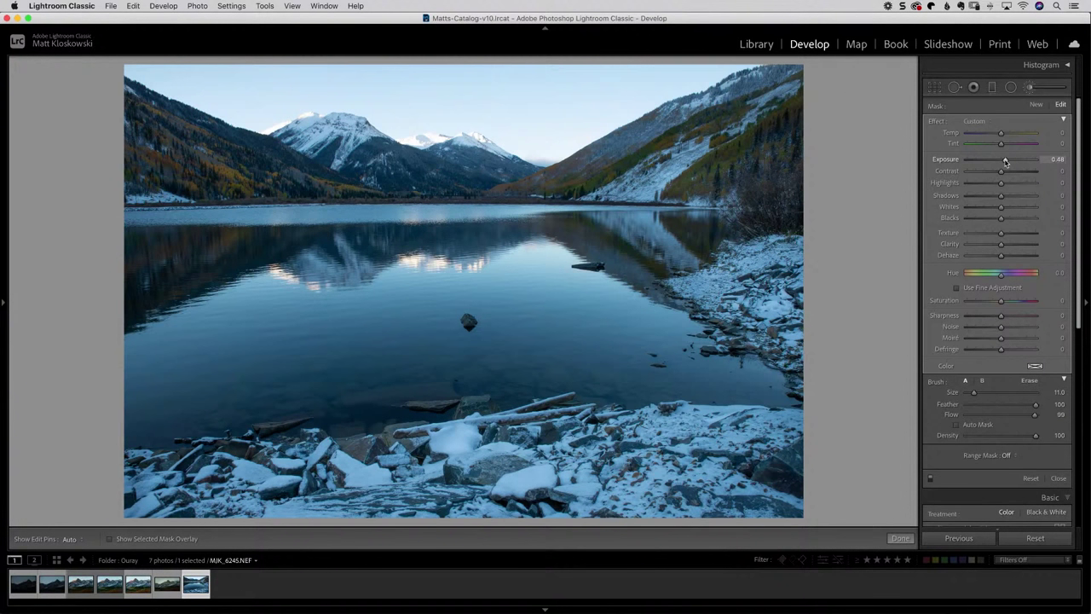
Warm the foreground brush adjustment slightly with Temp and finish the brush edit.
left_click_drag(1001, 133, 1005, 135)
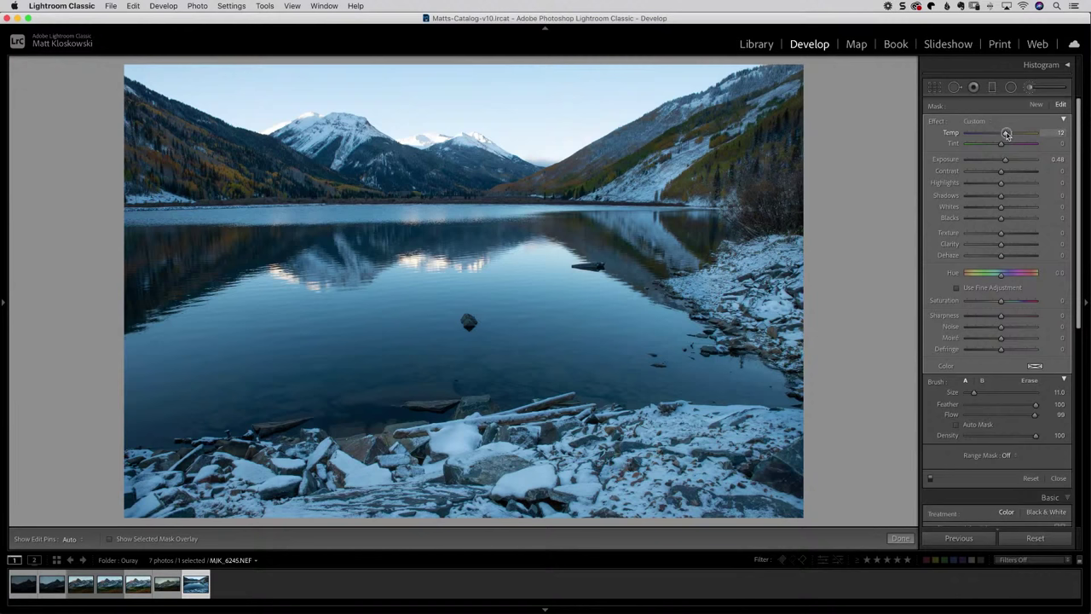
left_click_drag(1006, 135, 1004, 134)
left_click(1058, 479)
Set the whole photo's Temp to 6,550 and Saturation to +17.
left_click_drag(996, 175, 999, 175)
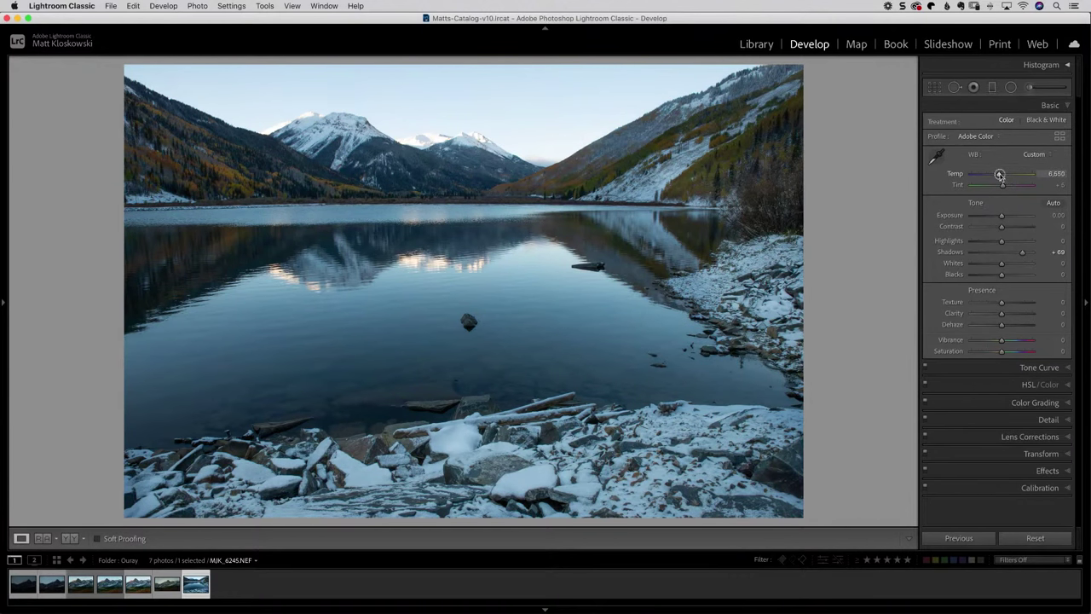
left_click_drag(999, 174, 998, 174)
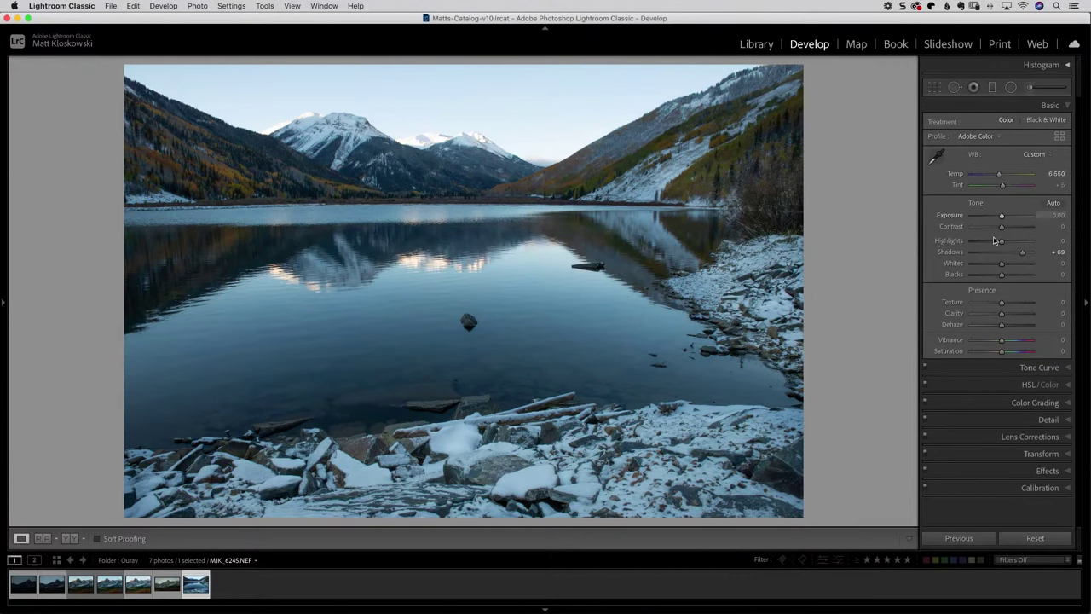
left_click_drag(1008, 353, 1006, 353)
Set up a new adjustment brush from reset effects, with Whites 23, Texture 6 and Dehaze 14.
left_click(1030, 88)
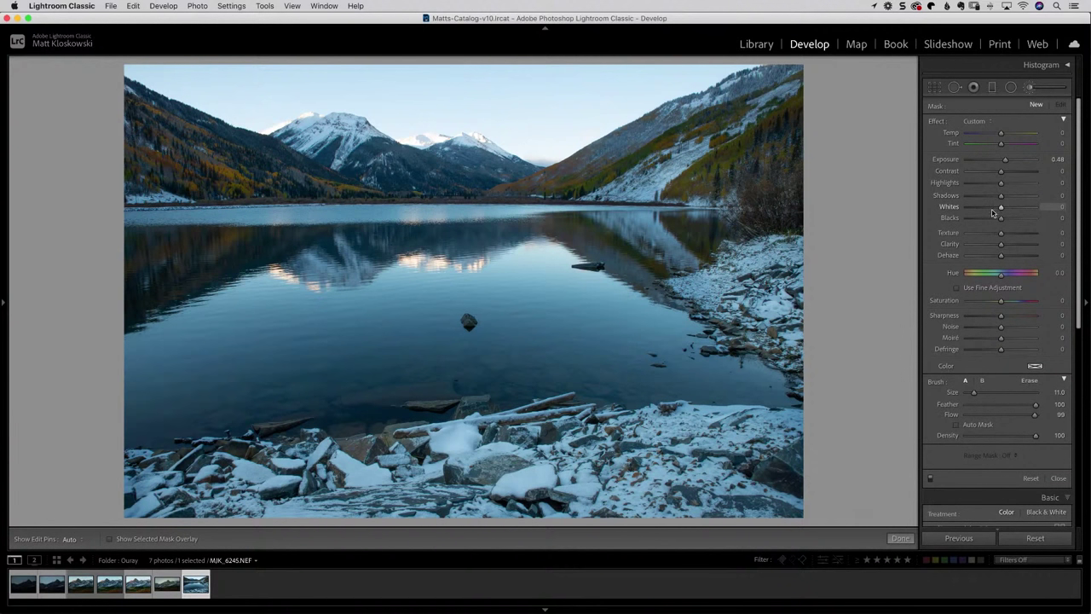
double_click(936, 121)
left_click_drag(1010, 252, 1008, 208)
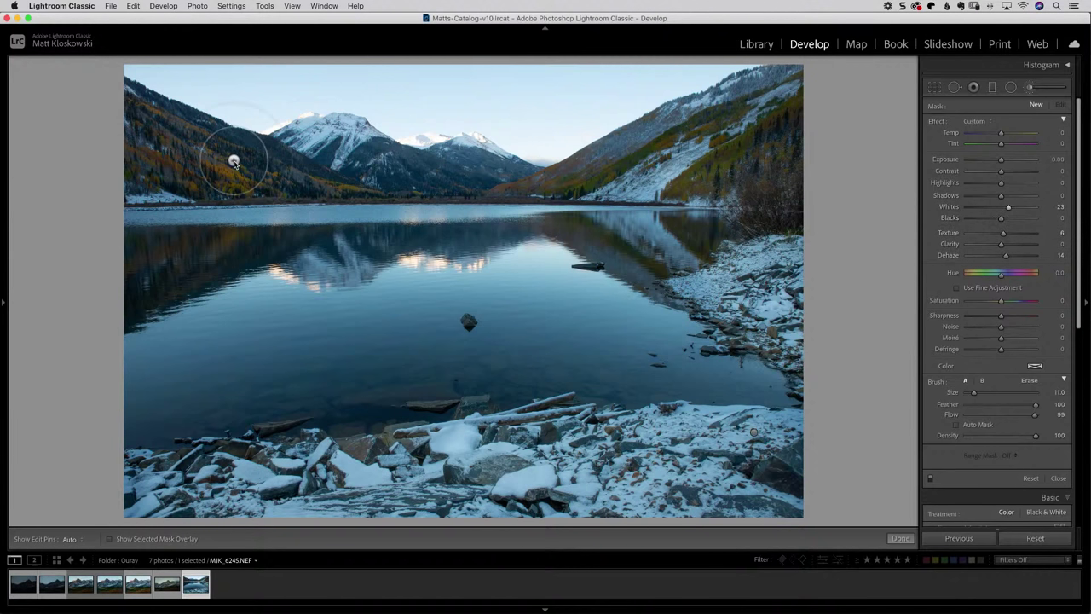
Reduce the brush size to 7 and paint over the autumn-coloured hillsides on both sides of the lake.
key("bracketleft")
key("bracketleft")
key("bracketleft")
key("bracketleft")
key("h")
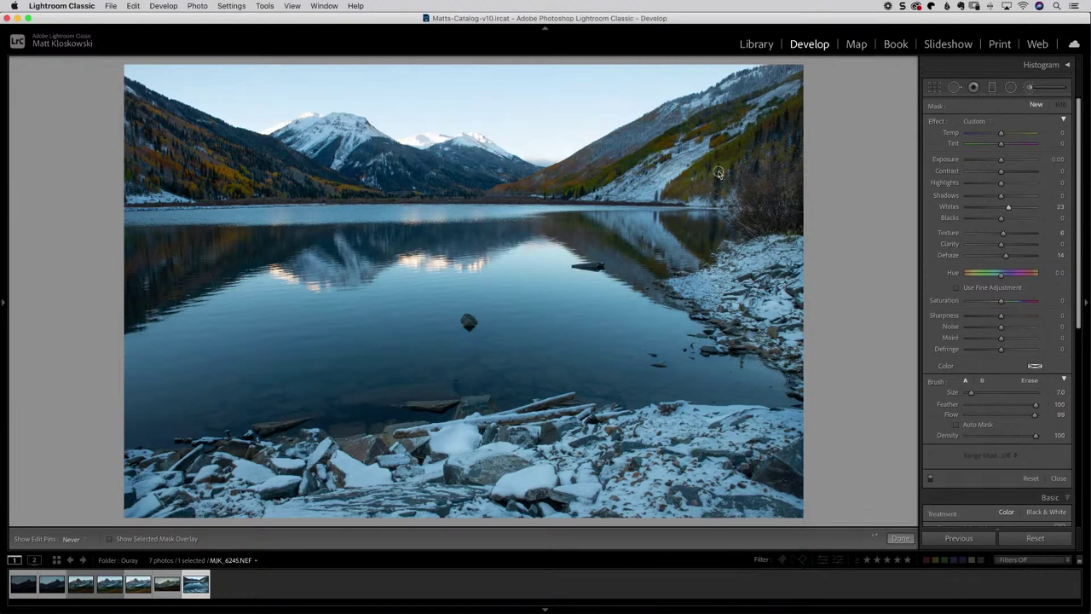
key("h")
key("h")
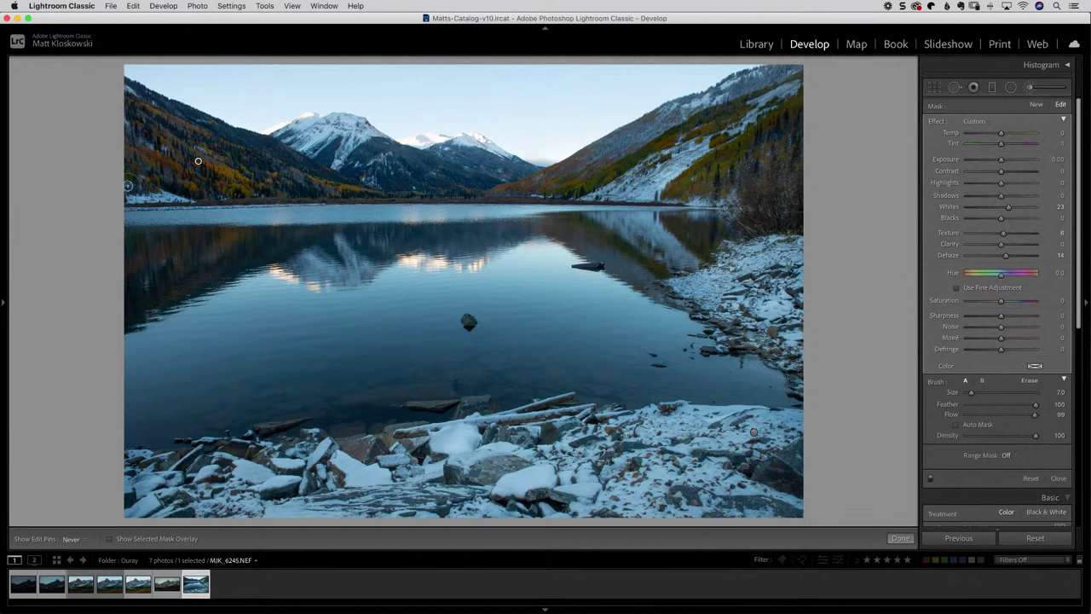
key("h")
Raise the hillside brush's Whites to about 65 and compare the photo with the brush adjustments off and on.
left_click_drag(1008, 206, 1023, 207)
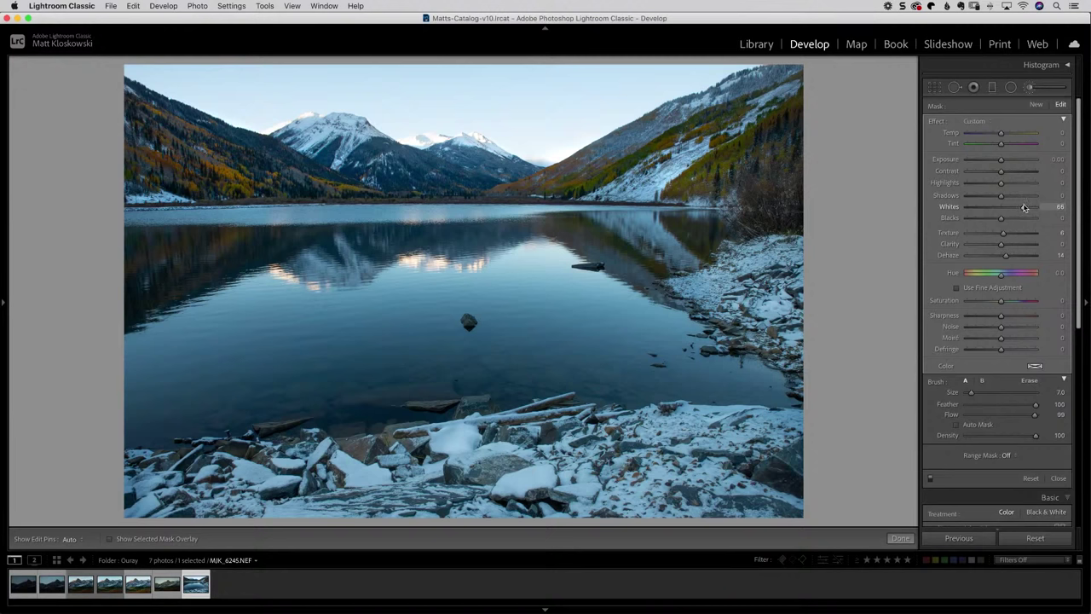
key("h")
key("h")
left_click(930, 479)
left_click(930, 479)
left_click(931, 479)
left_click(931, 479)
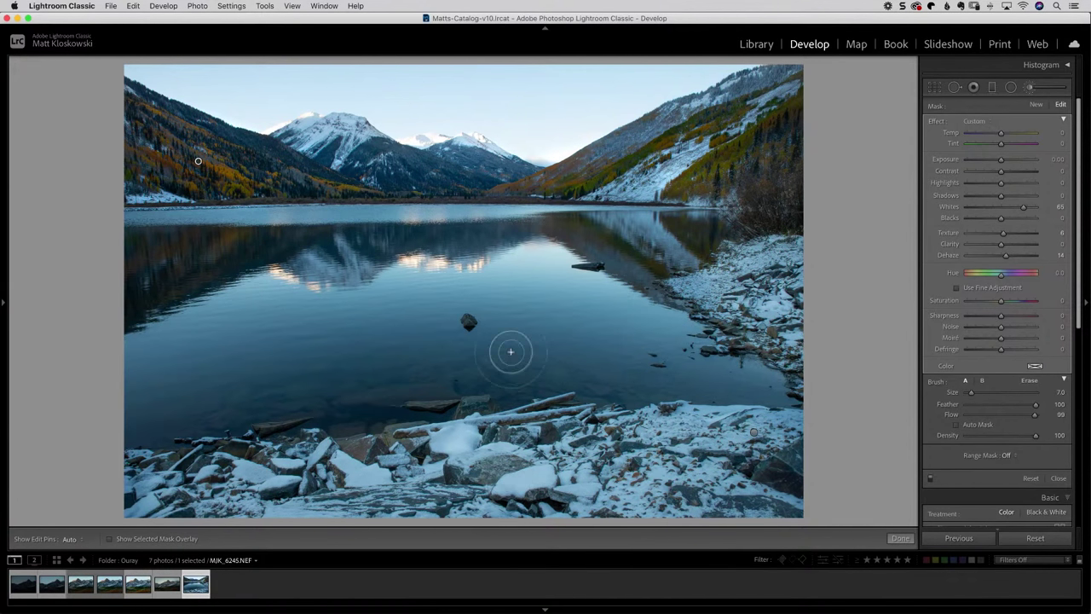
Straighten the photo by rotating the crop to an angle of 0.18.
key("r")
left_click_drag(848, 170, 846, 172)
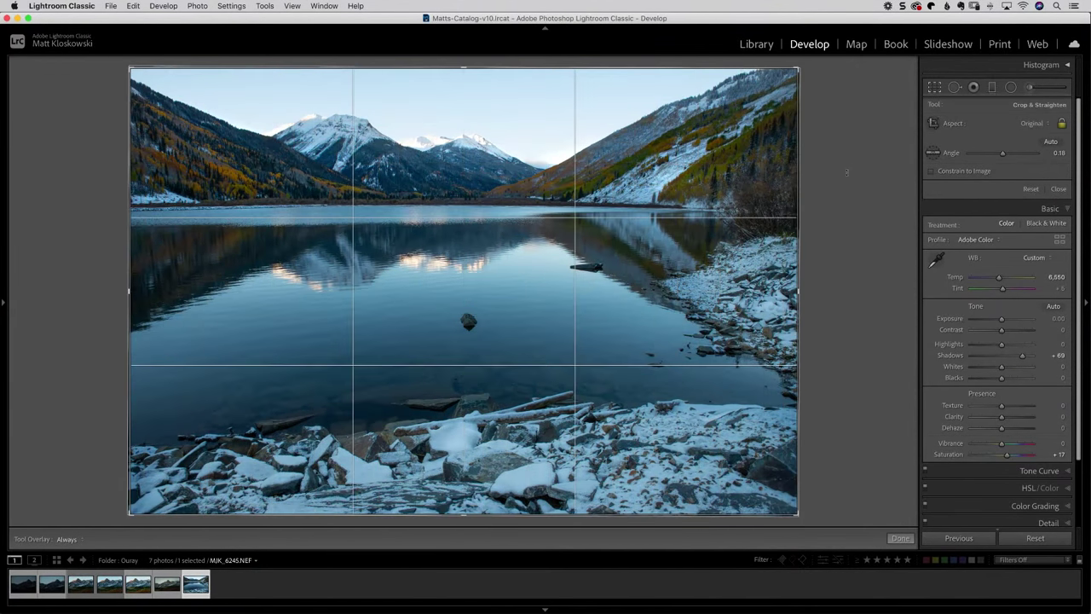
key("r")
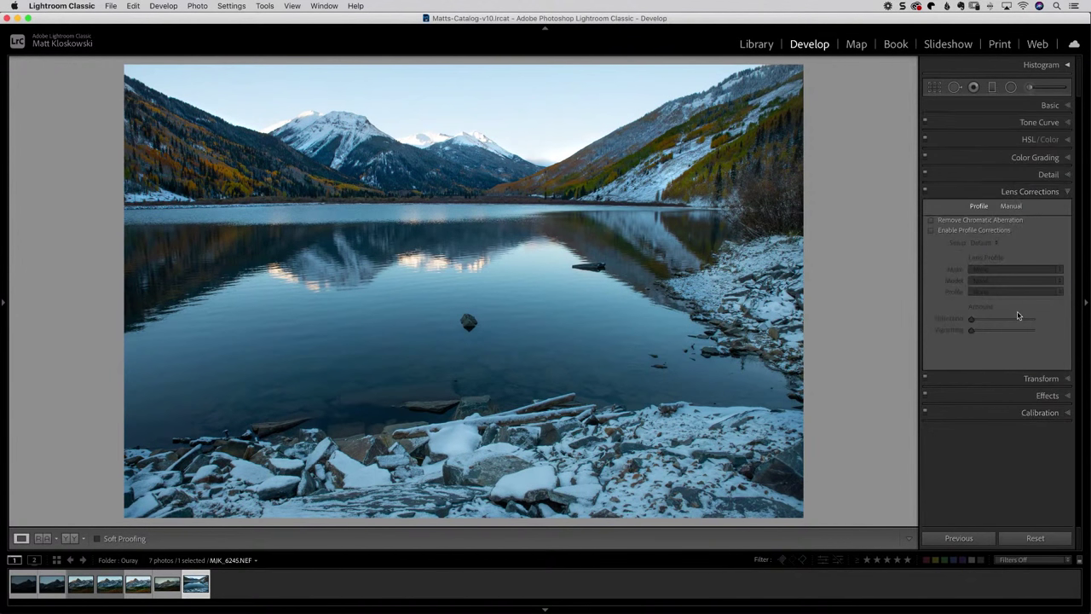
Enable lens profile corrections and compare the edited photo with its original version.
left_click(963, 230)
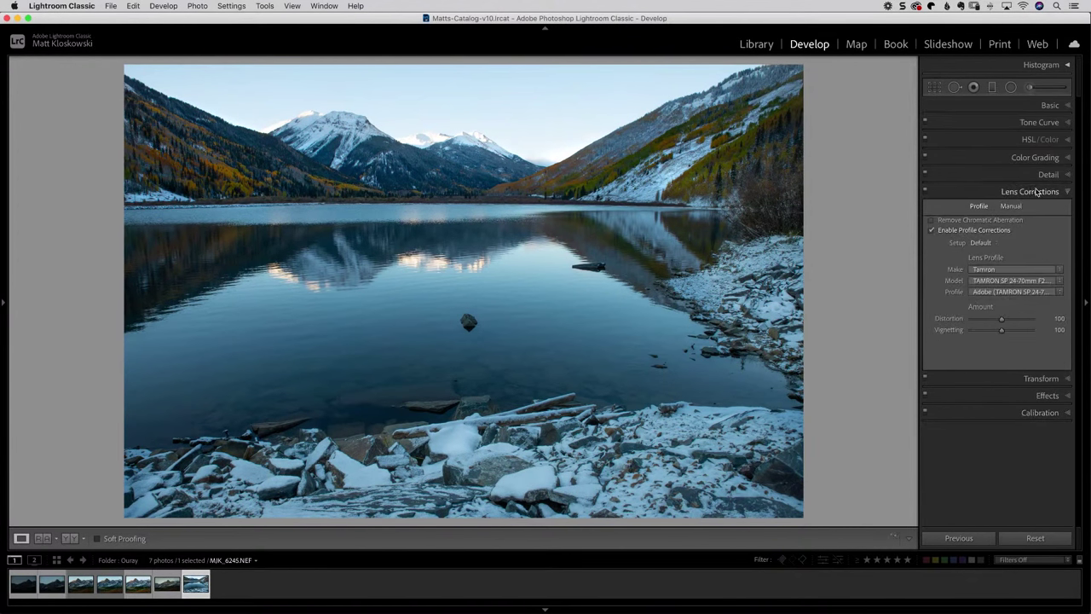
left_click(1038, 192)
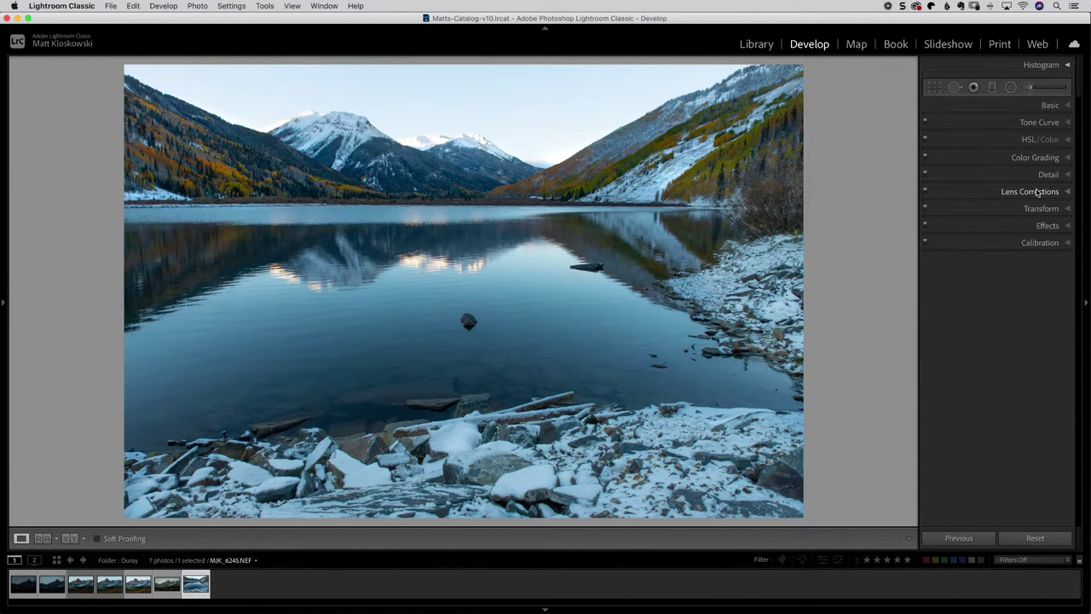
key("backslash")
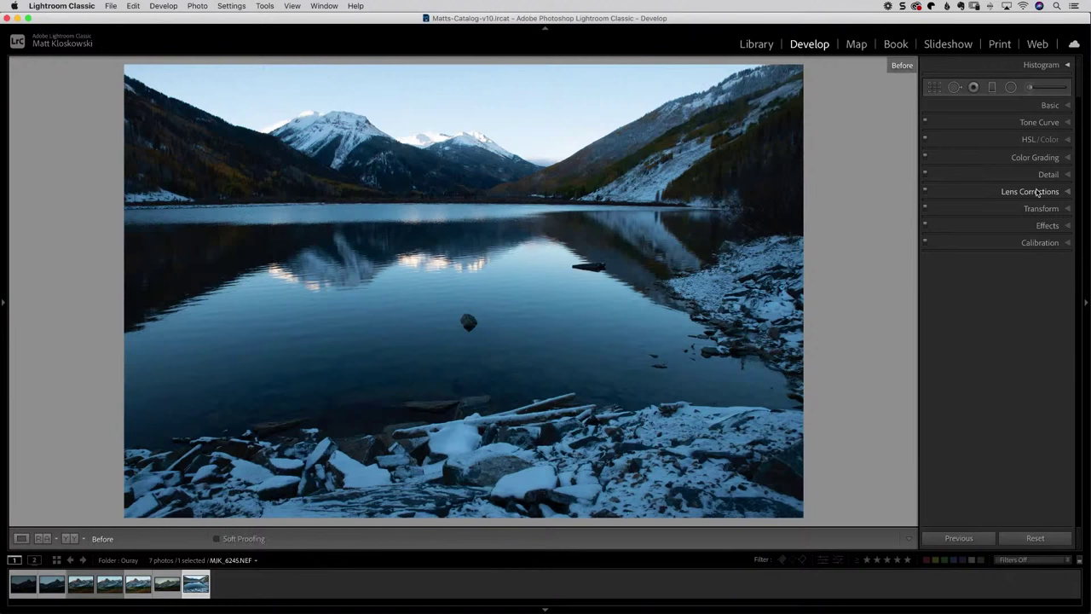
key("backslash")
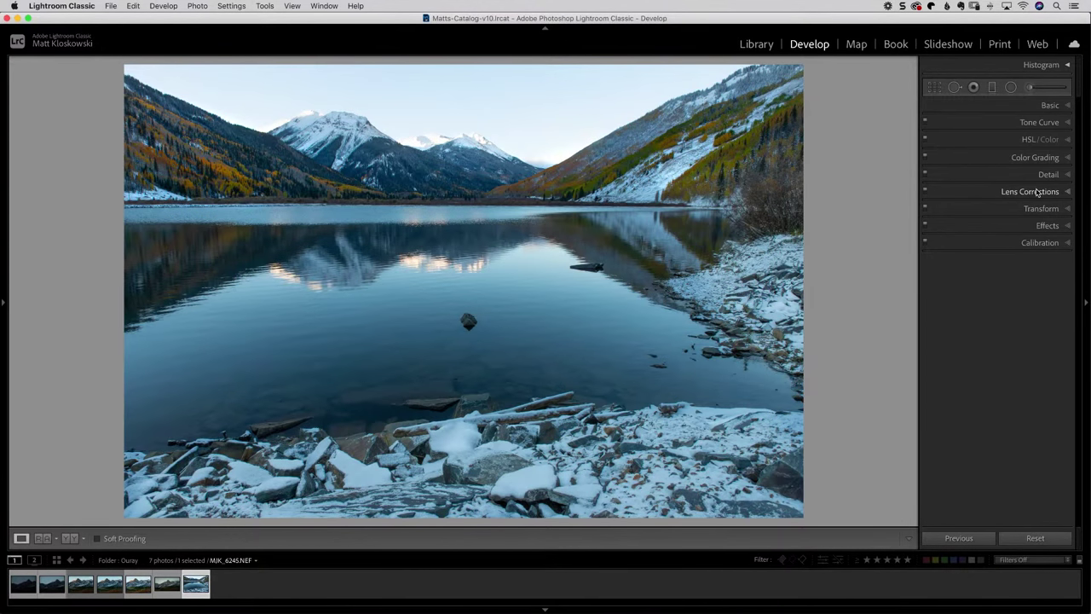
Add a graduated filter from the sky down across the far shoreline and set its Exposure to -1.20.
left_click(992, 87)
double_click(935, 121)
left_click_drag(1011, 159, 993, 161)
left_click_drag(474, 134, 474, 237)
left_click_drag(474, 185, 474, 199)
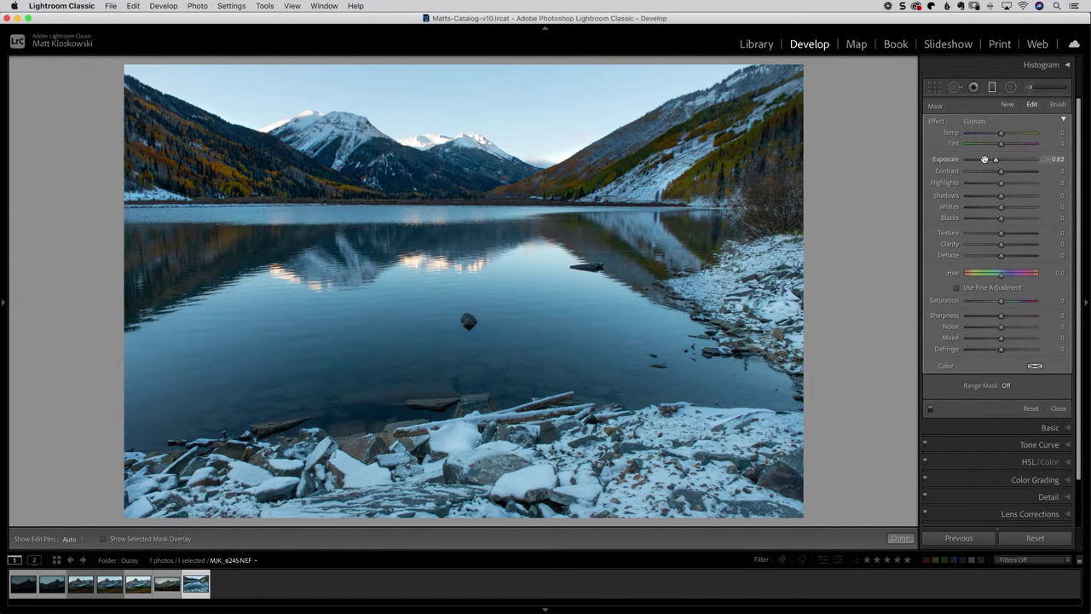
left_click_drag(996, 161, 991, 160)
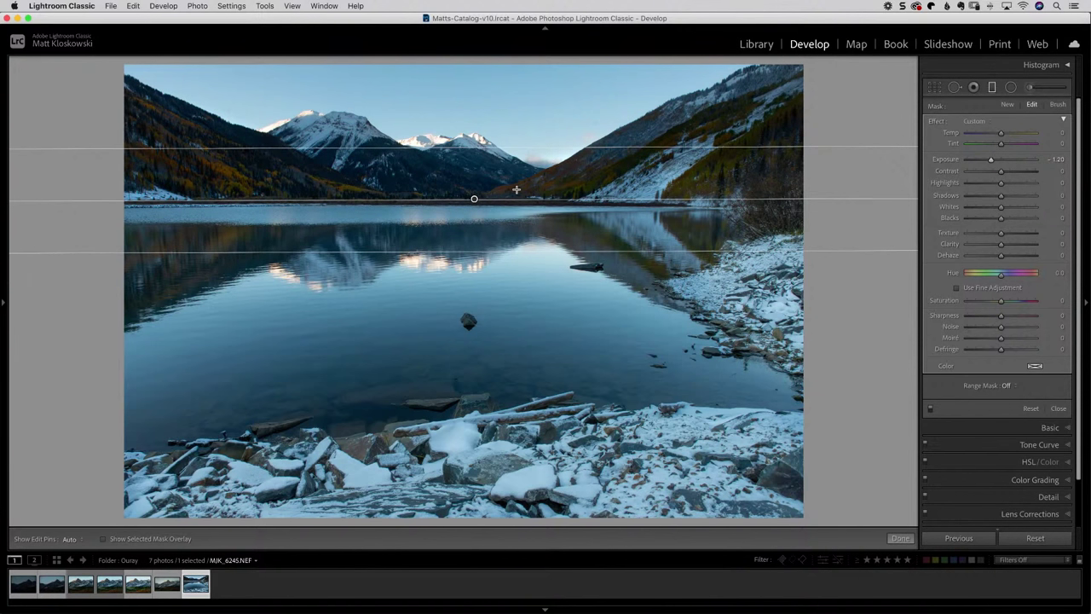
Try limiting the graduated filter with a Luminance range mask of 56/100, and delete the filter.
left_click(1012, 387)
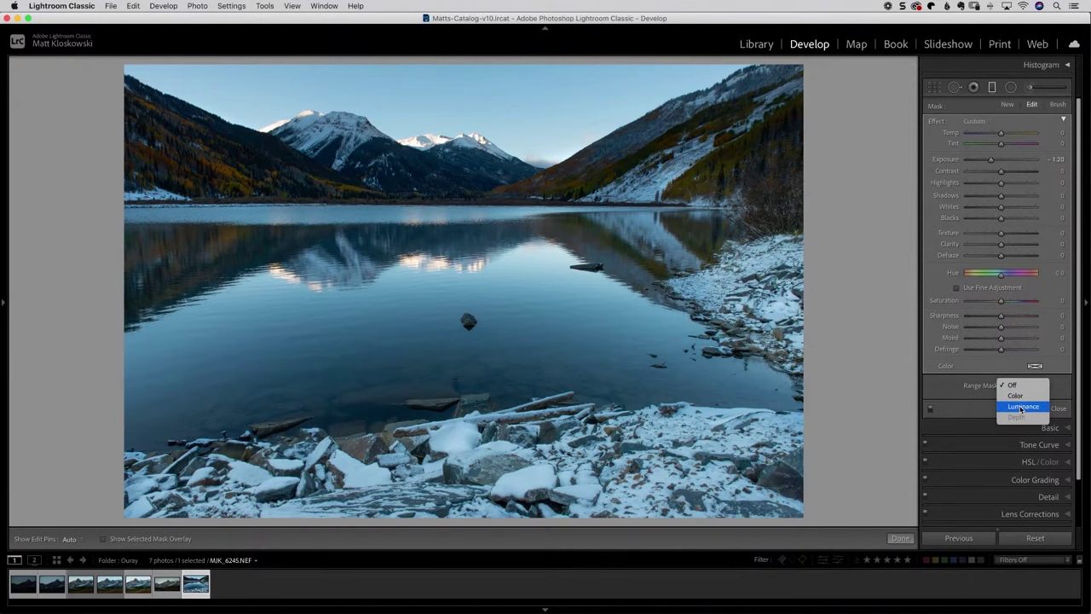
left_click(1022, 407)
left_click_drag(987, 415, 1006, 415)
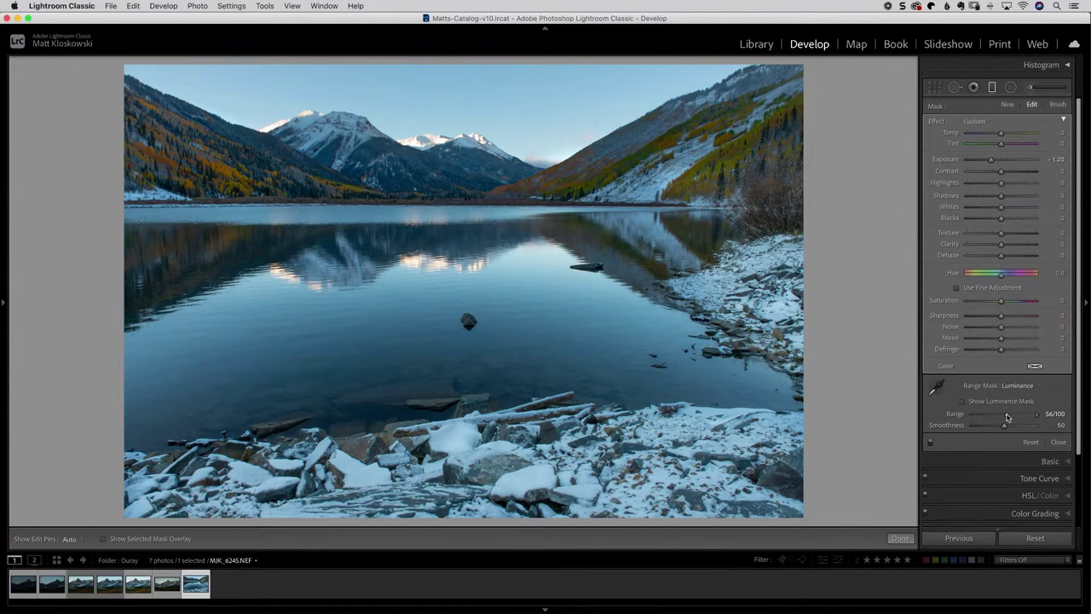
key("Delete")
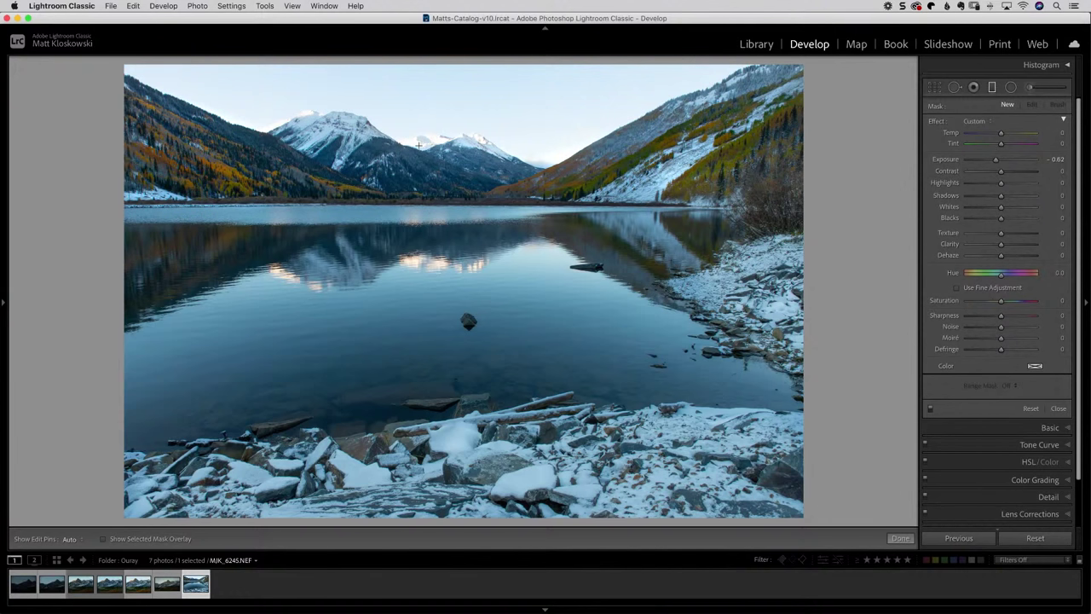
Send the edited photo to Adobe Photoshop 2021 and switch to that app.
left_click(206, 6)
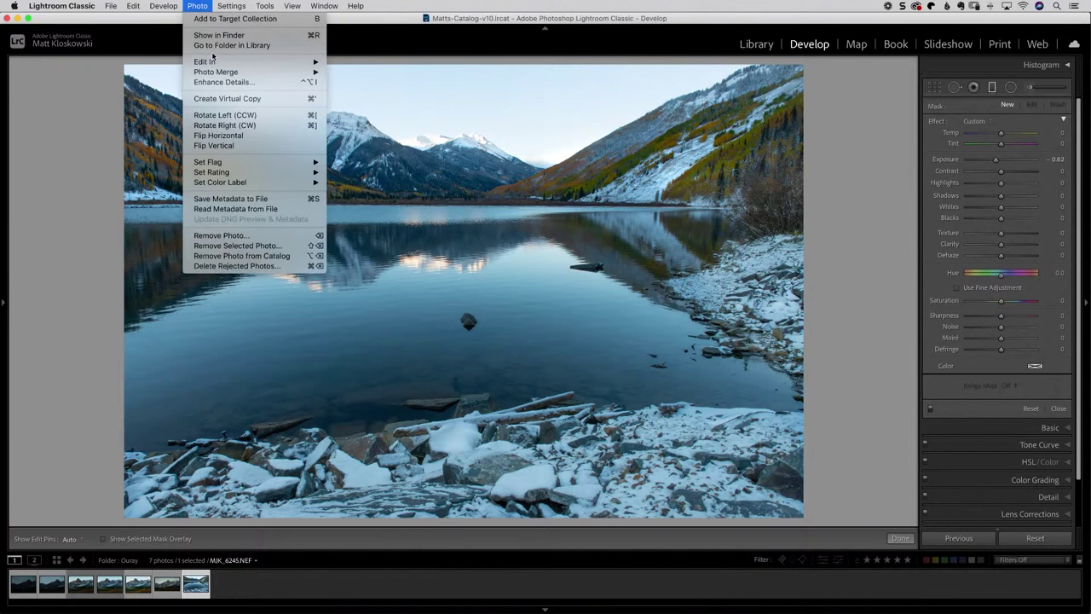
mouse_move(217, 67)
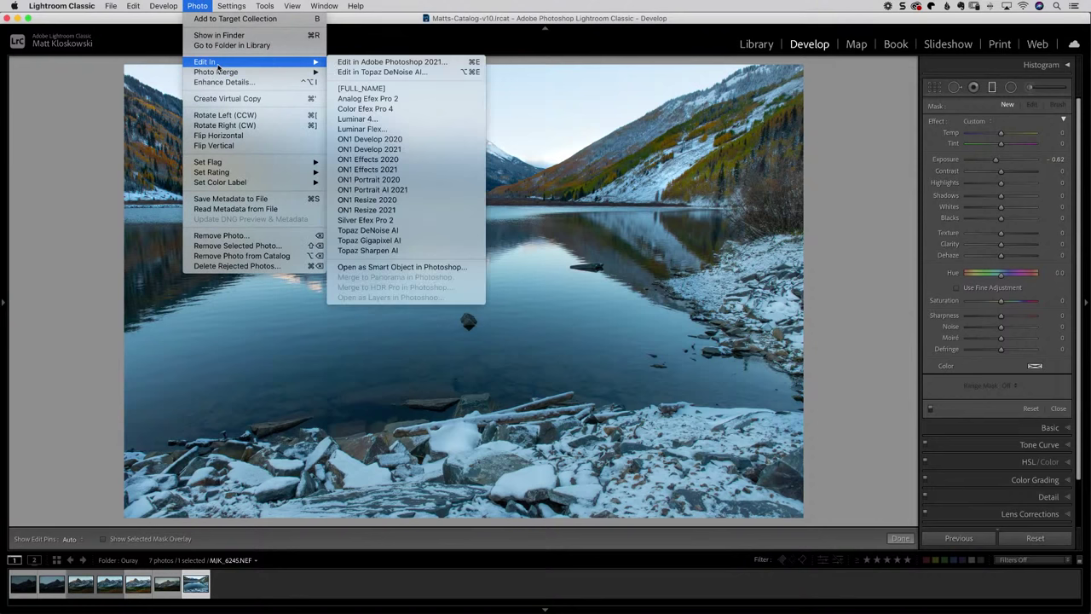
left_click(400, 64)
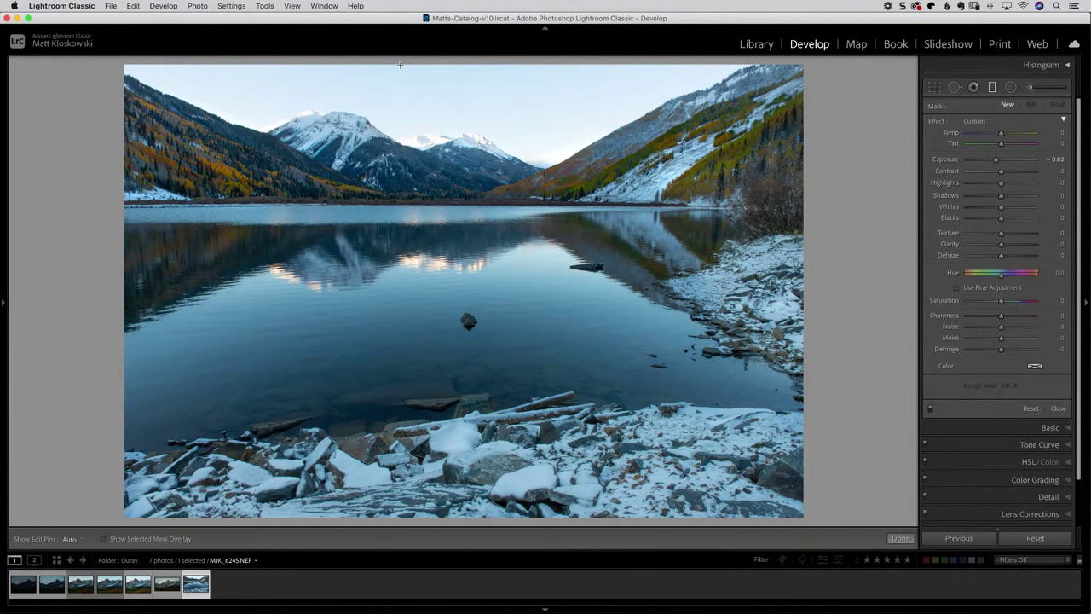
left_click(428, 602)
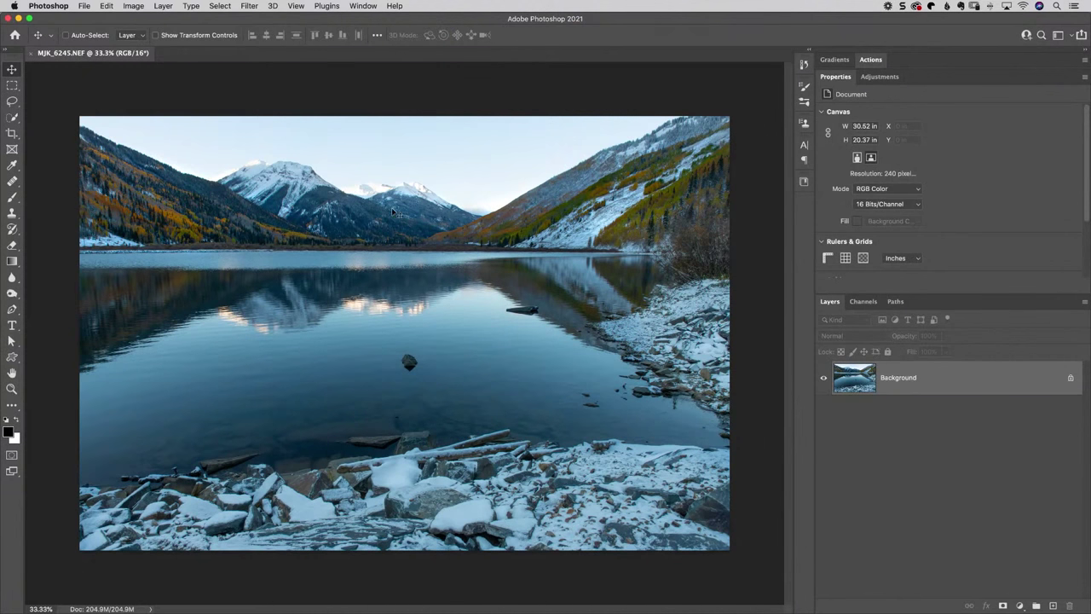
Select the photo's highlights using Color Range with Fuzziness at 62% and Range at 240.
left_click(219, 6)
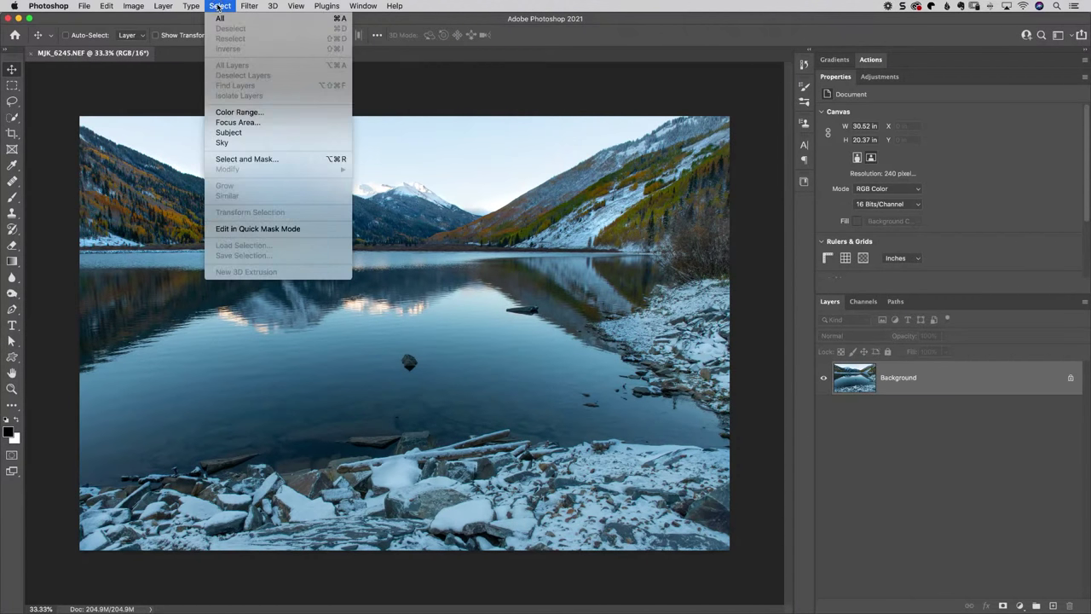
left_click(259, 115)
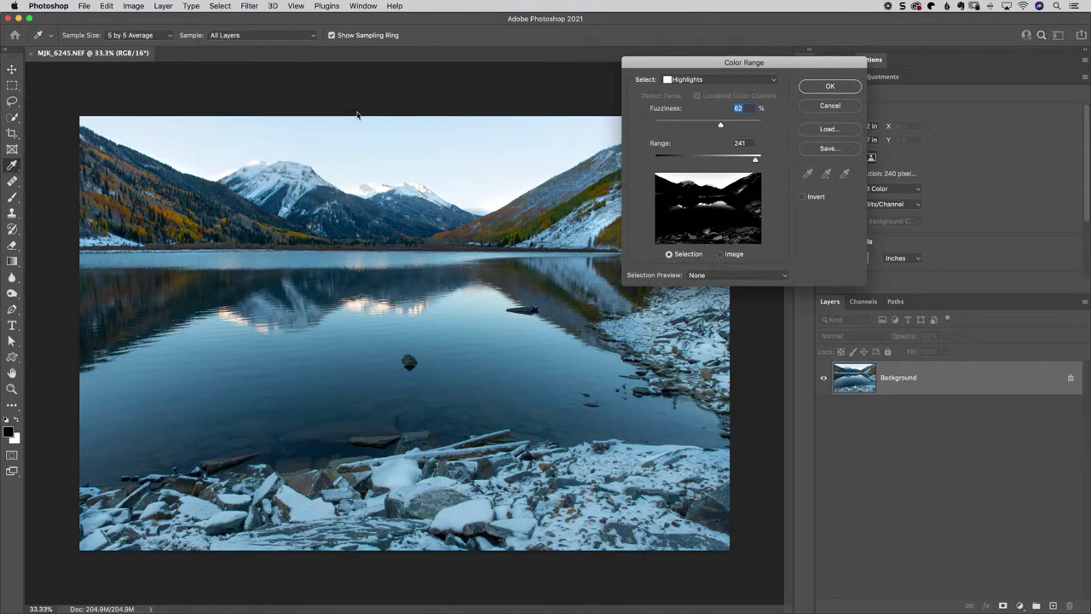
left_click(693, 80)
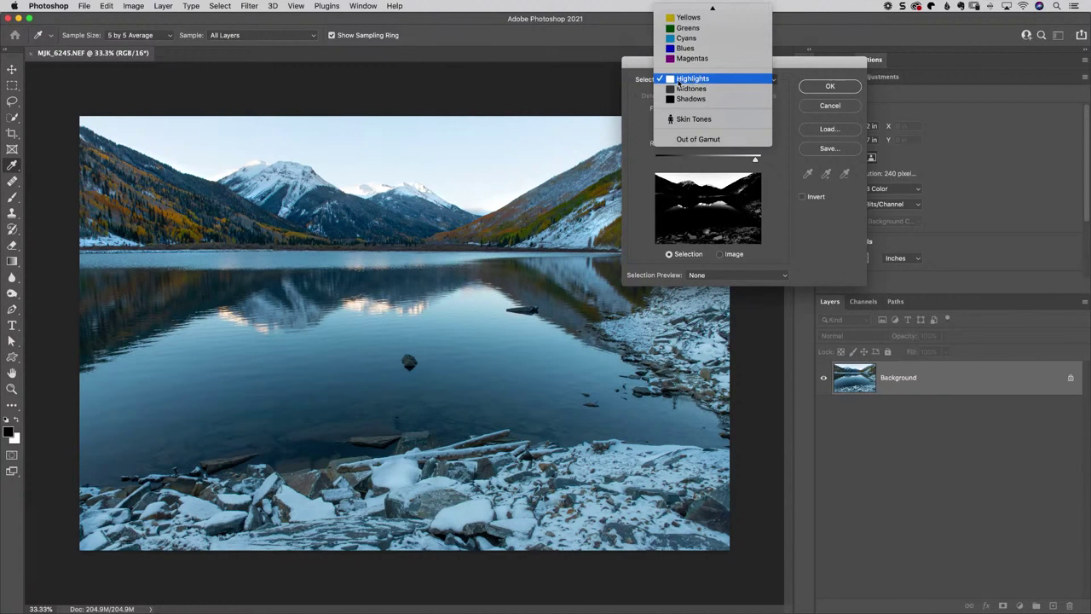
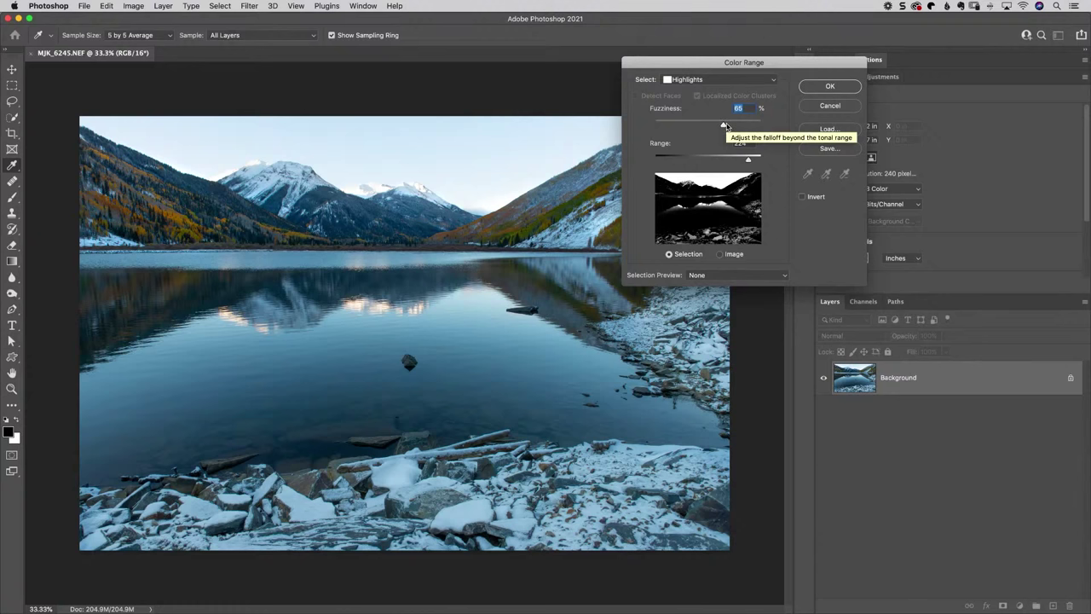
left_click(715, 158)
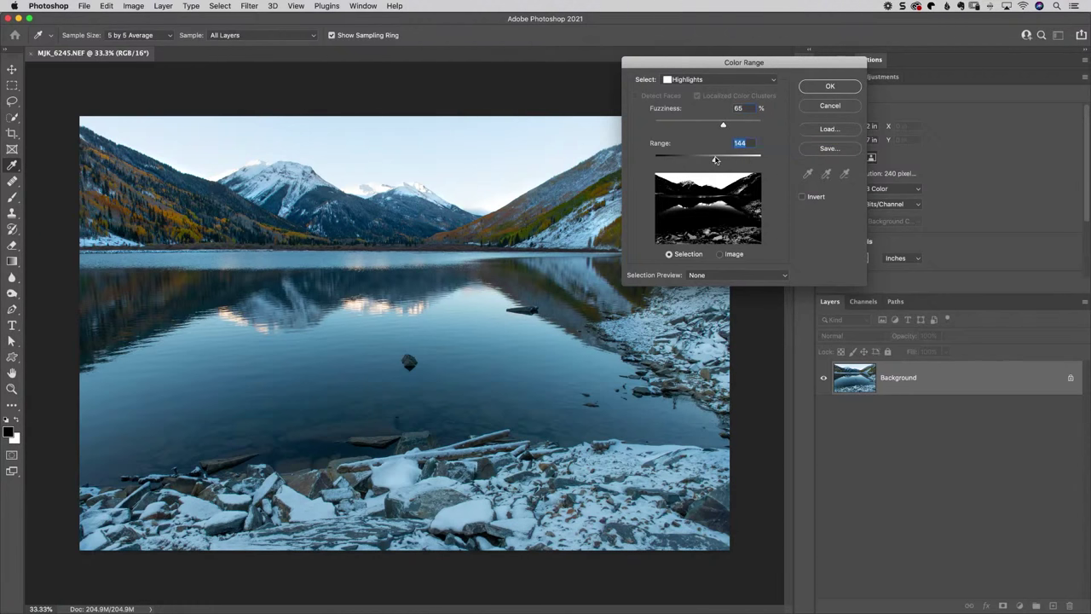
left_click_drag(715, 160, 757, 159)
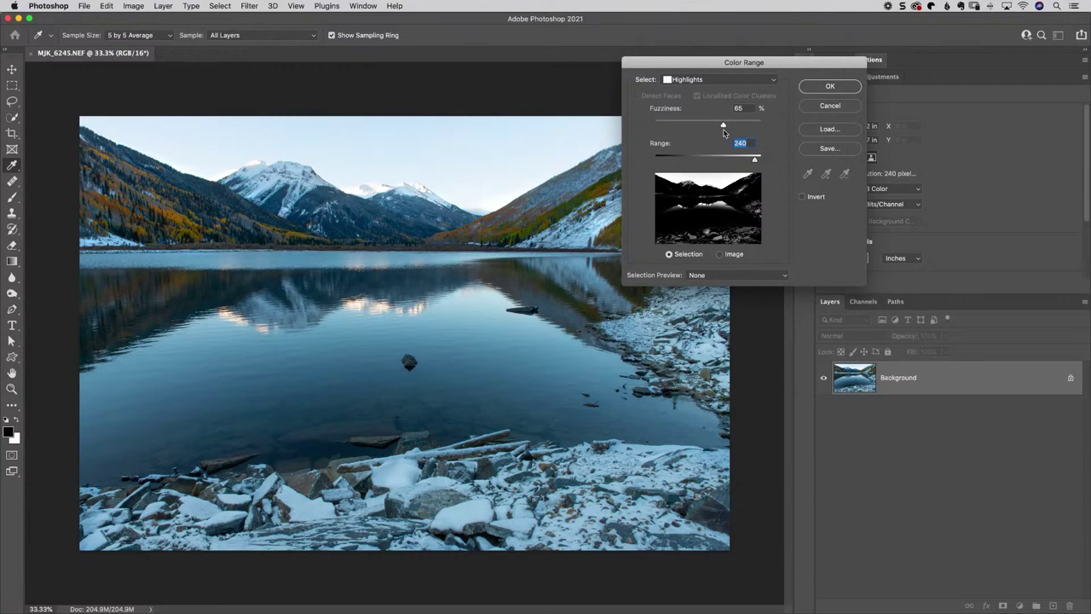
mouse_move(723, 125)
left_mouse_down()
mouse_move(665, 127)
mouse_move(720, 126)
left_mouse_up()
left_click(828, 86)
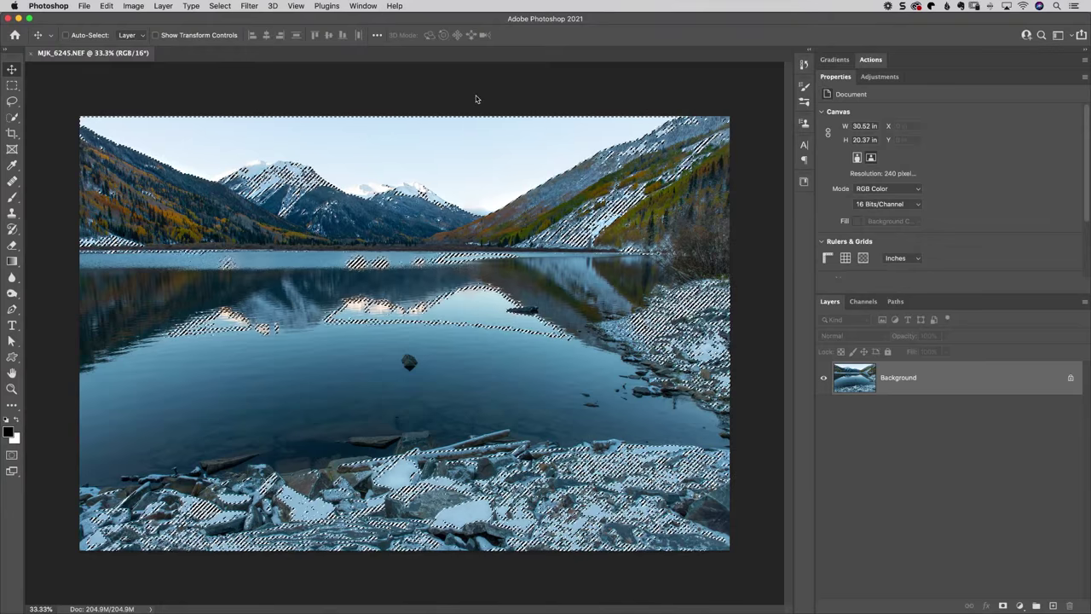
Add a Brightness/Contrast adjustment layer from the highlights selection and inspect its mask on its own in black and white.
left_click(878, 76)
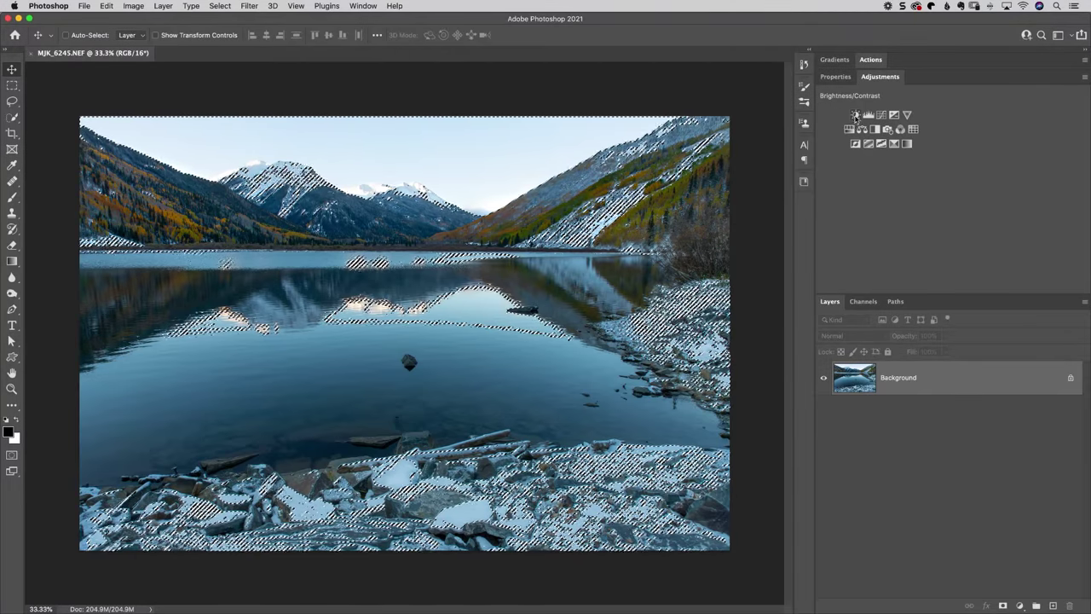
left_click(855, 115)
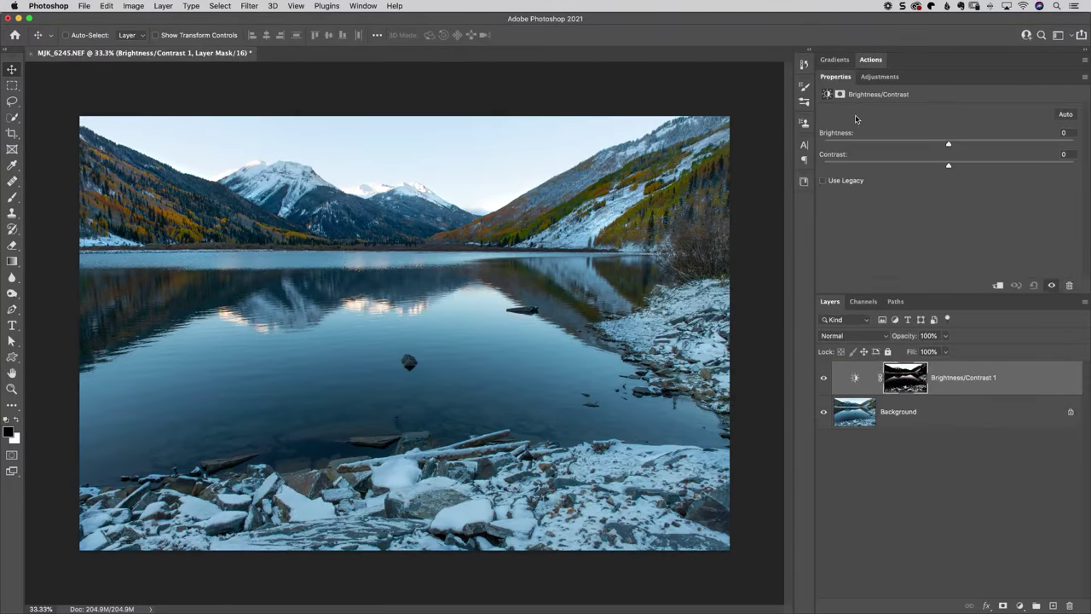
left_click(912, 375)
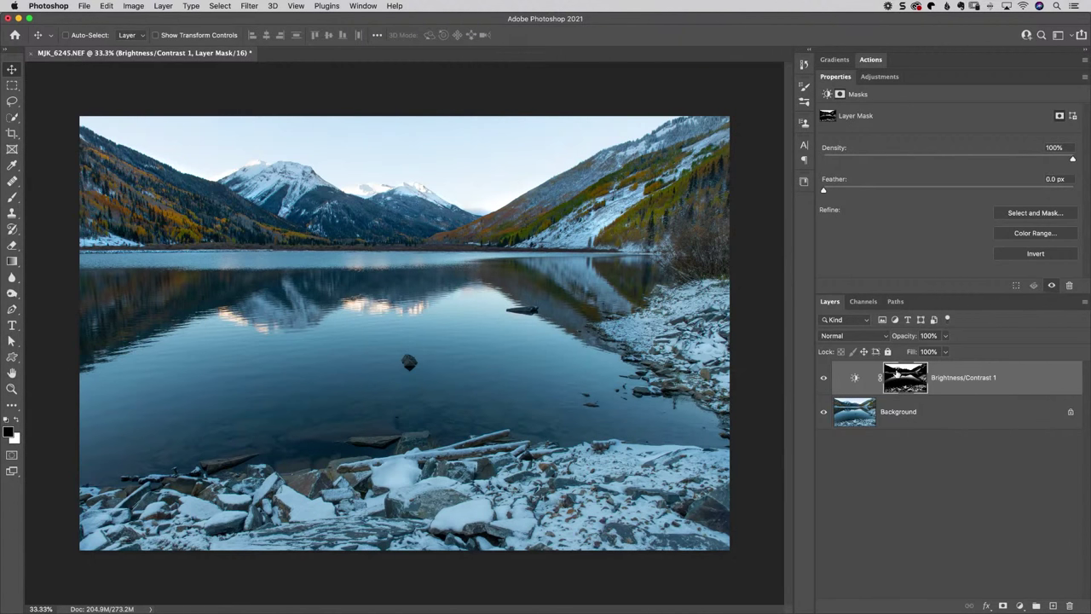
left_click(897, 372, "alt")
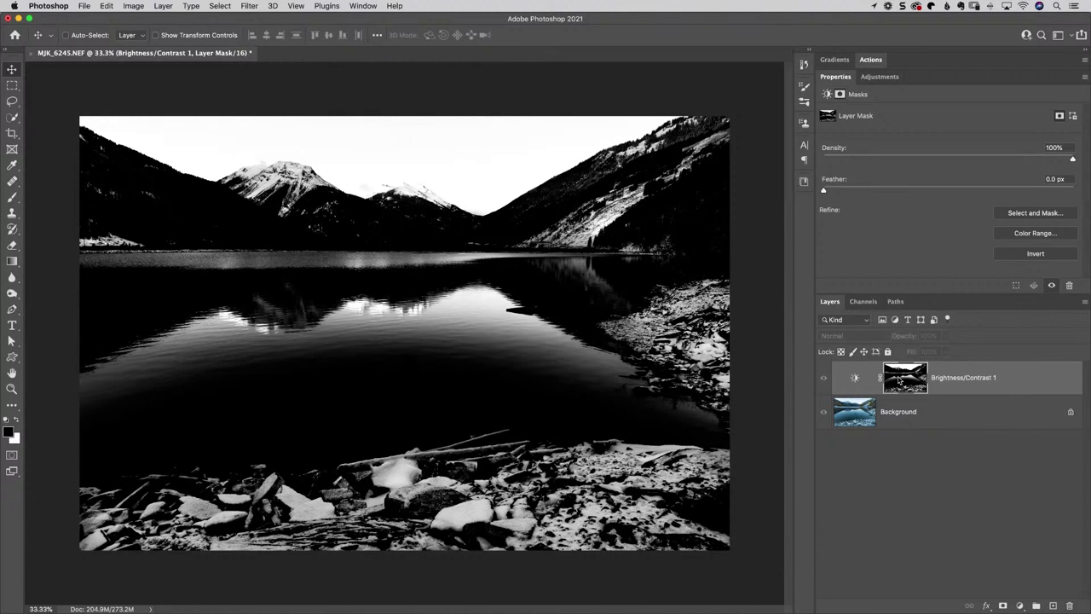
left_click(899, 381, "alt")
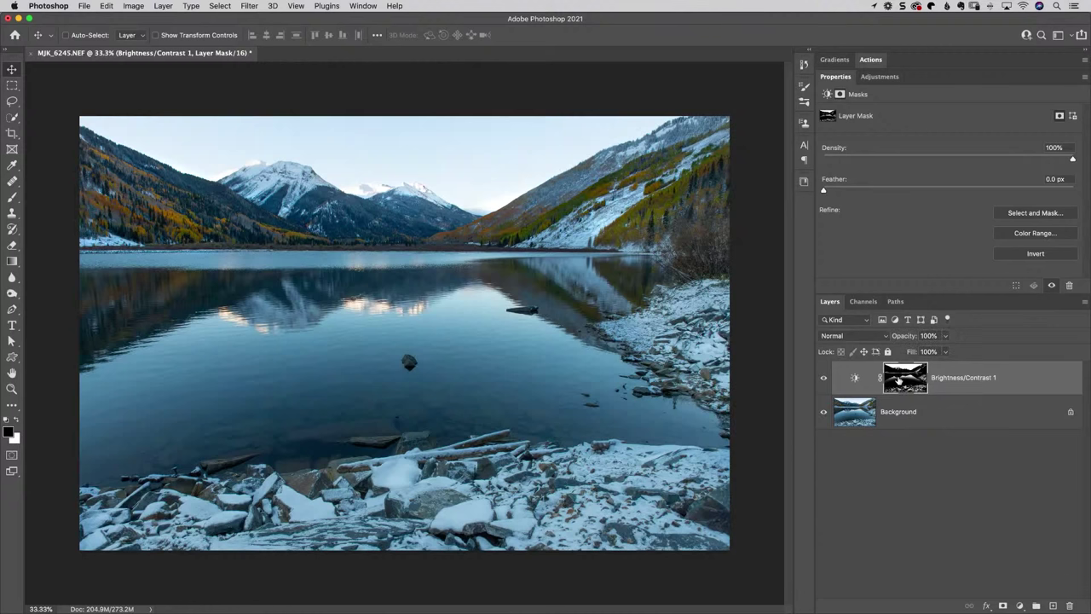
Darken the masked highlights by trying Brightness values of -73 and -52, and delete the Brightness/Contrast layer.
left_click(855, 379)
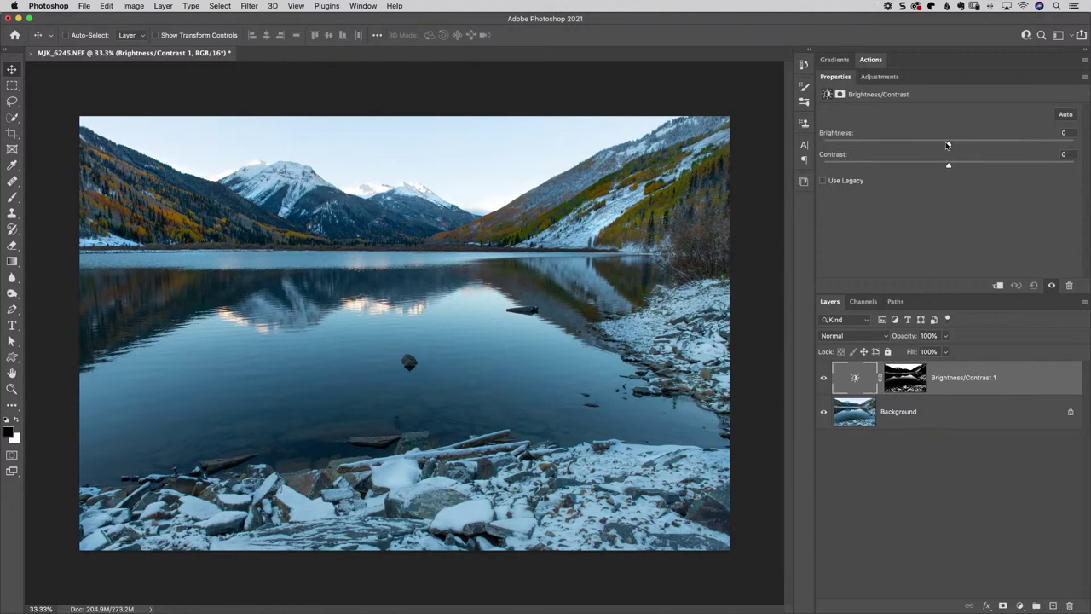
left_click_drag(947, 144, 889, 144)
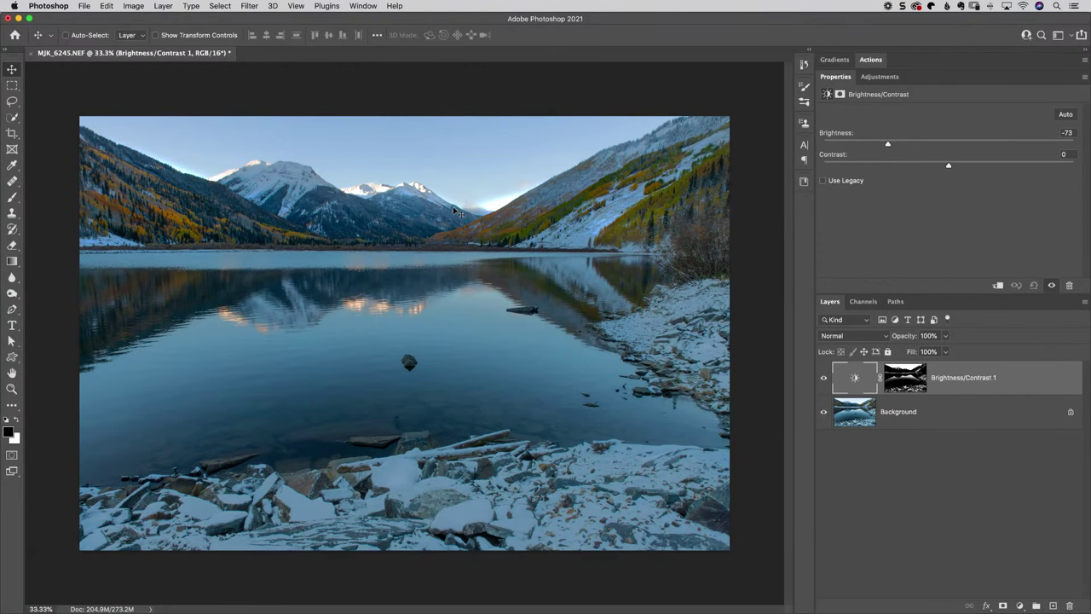
mouse_move(898, 143)
left_mouse_down()
mouse_move(951, 144)
mouse_move(878, 144)
mouse_move(946, 144)
mouse_move(906, 144)
left_mouse_up()
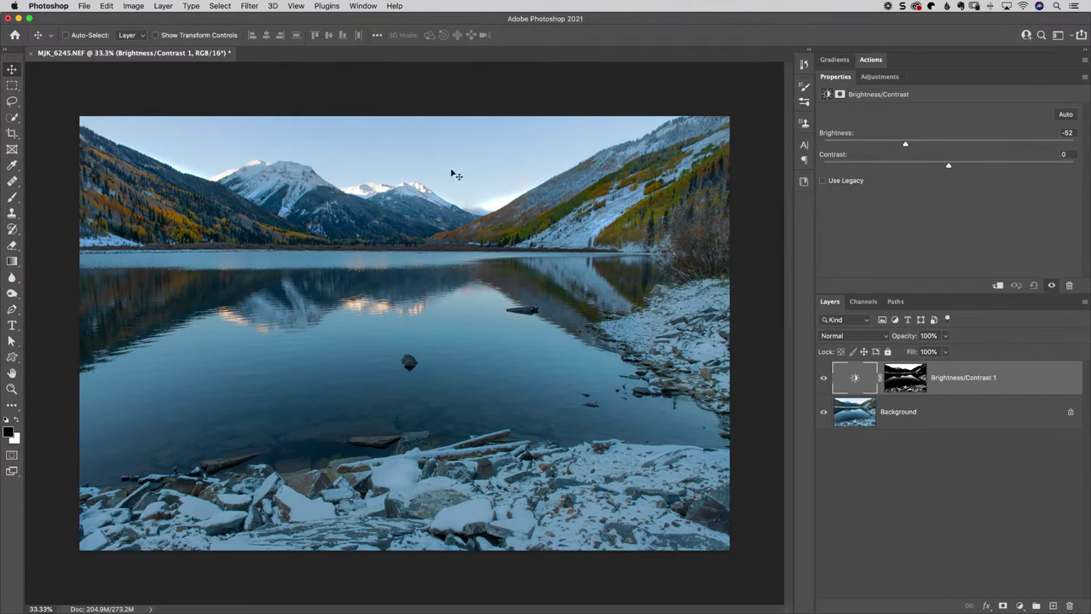
key("BackSpace")
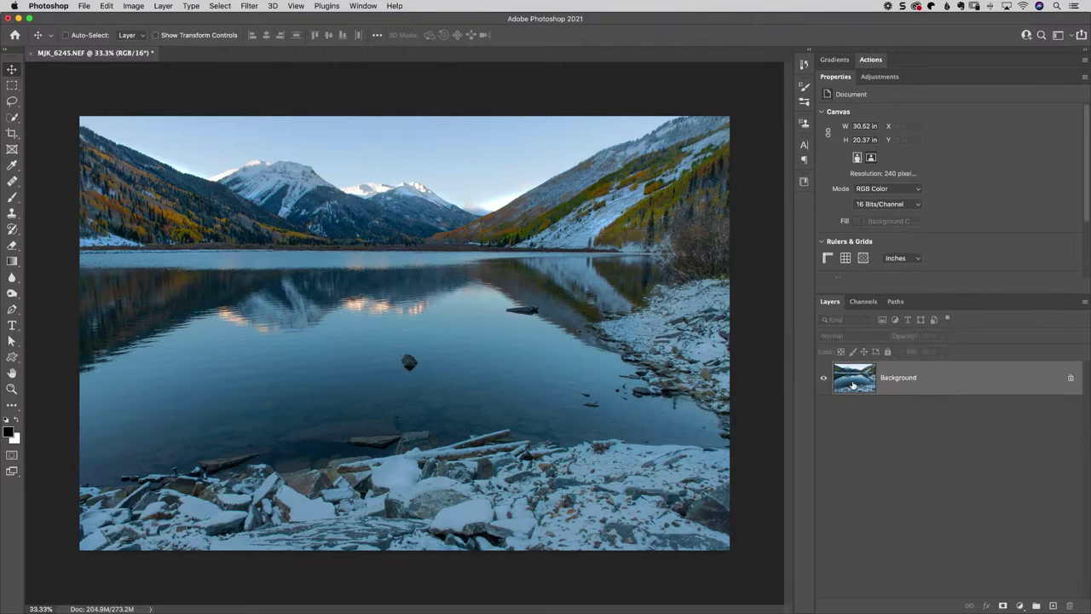
Make a Color Range selection of the Highlights with Fuzziness at 51% and Range at 237.
left_click(213, 7)
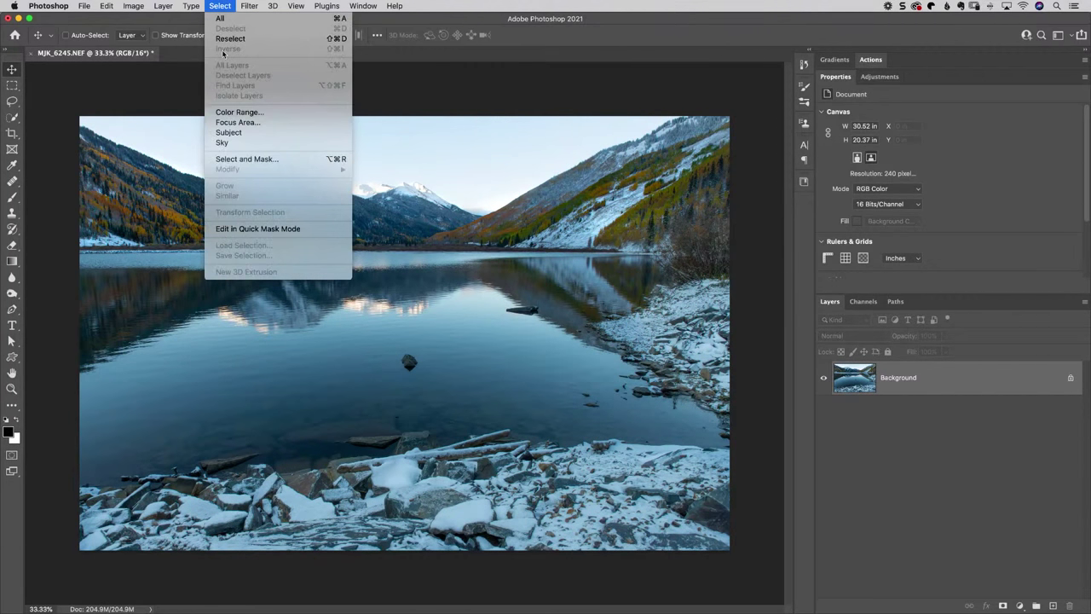
left_click(237, 110)
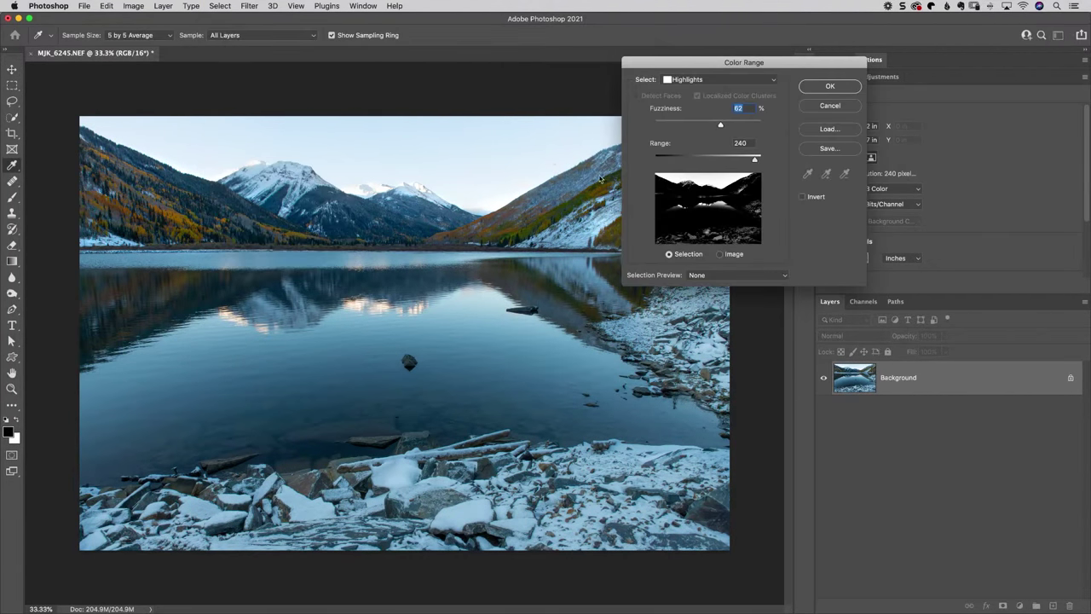
mouse_move(721, 125)
left_mouse_down()
mouse_move(697, 126)
mouse_move(740, 128)
mouse_move(701, 126)
left_mouse_up()
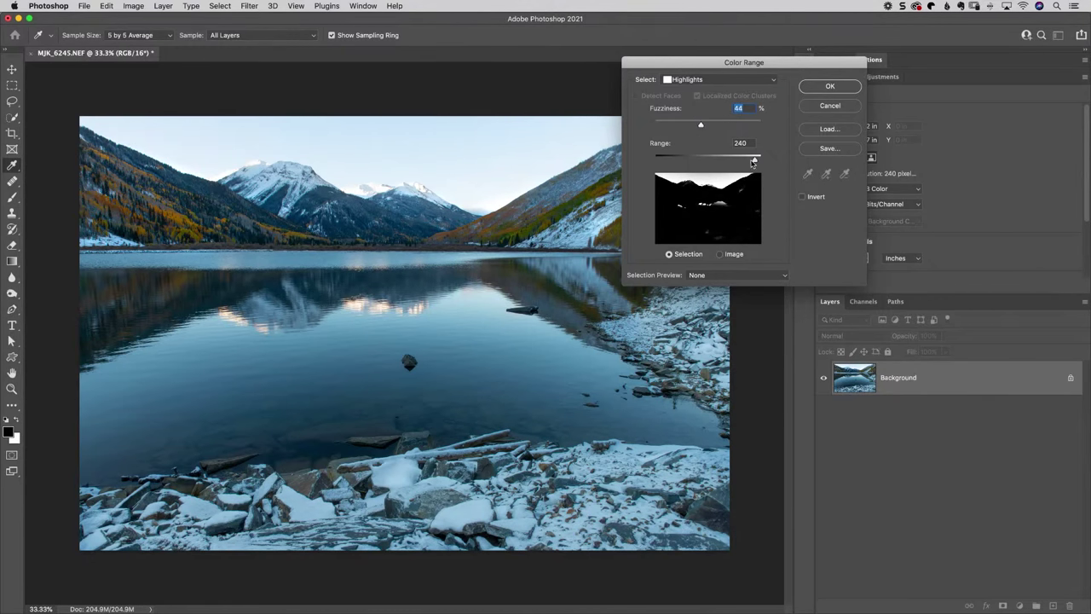
left_click_drag(754, 160, 754, 162)
left_click_drag(700, 125, 708, 125)
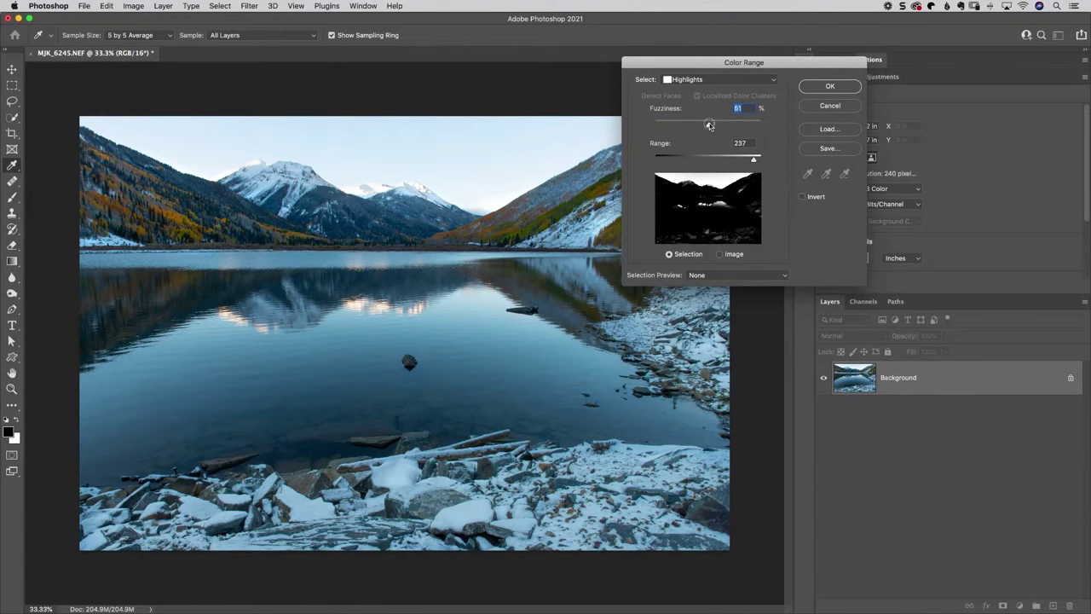
left_click(830, 87)
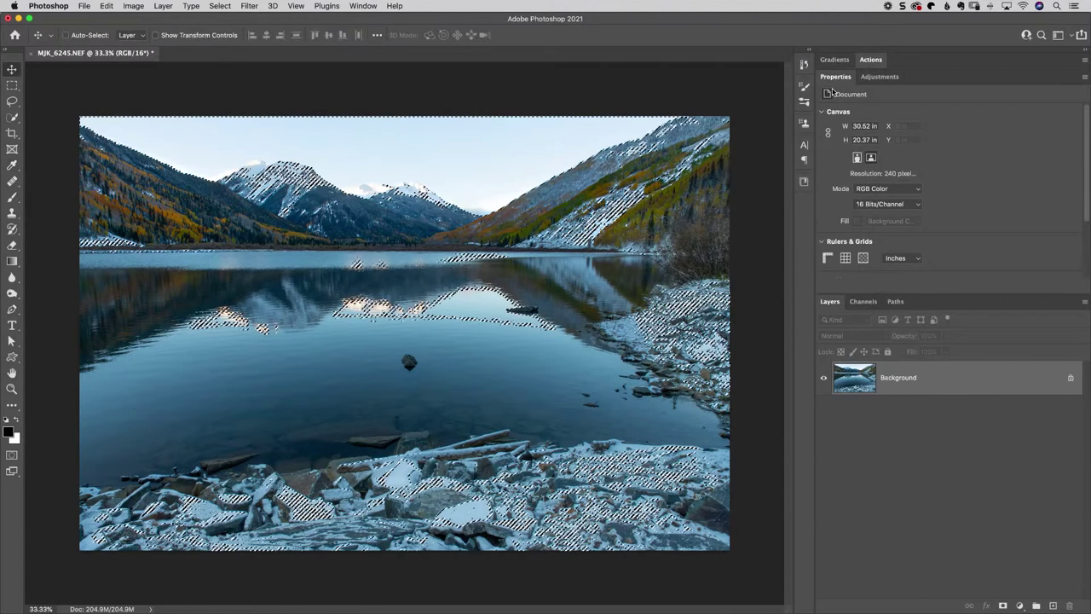
Add a Brightness/Contrast adjustment layer from the selection and set its Brightness to -53.
left_click(881, 77)
left_click(827, 111)
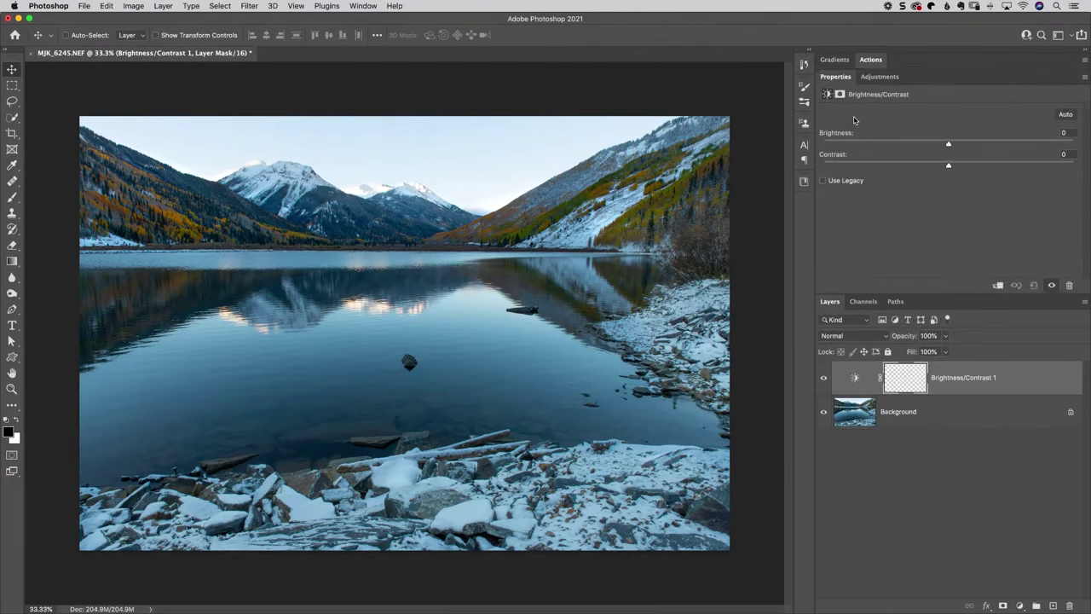
left_click_drag(946, 145, 916, 145)
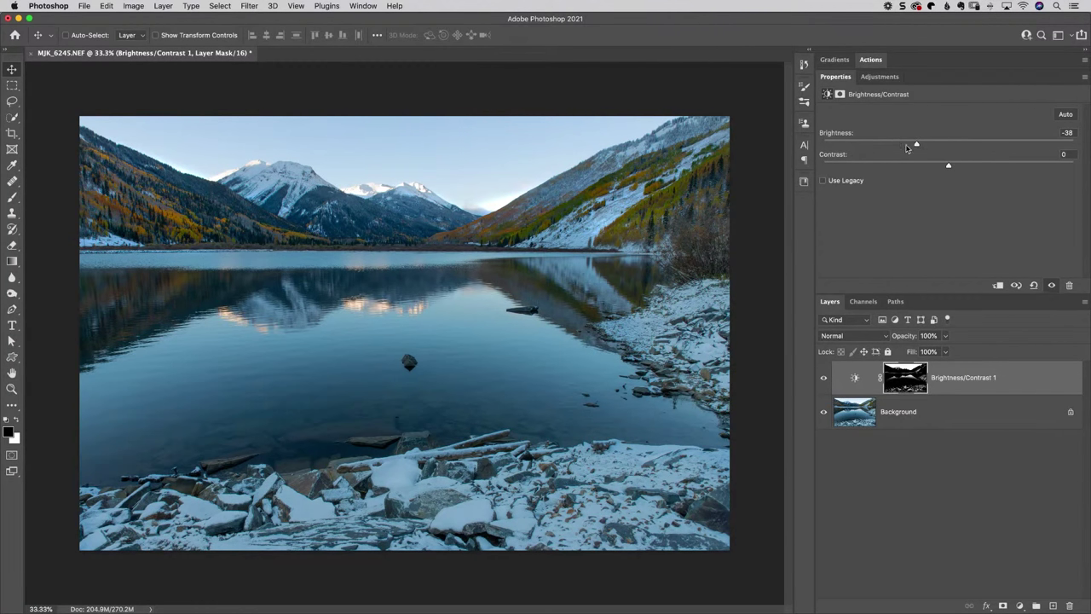
left_click_drag(916, 144, 905, 147)
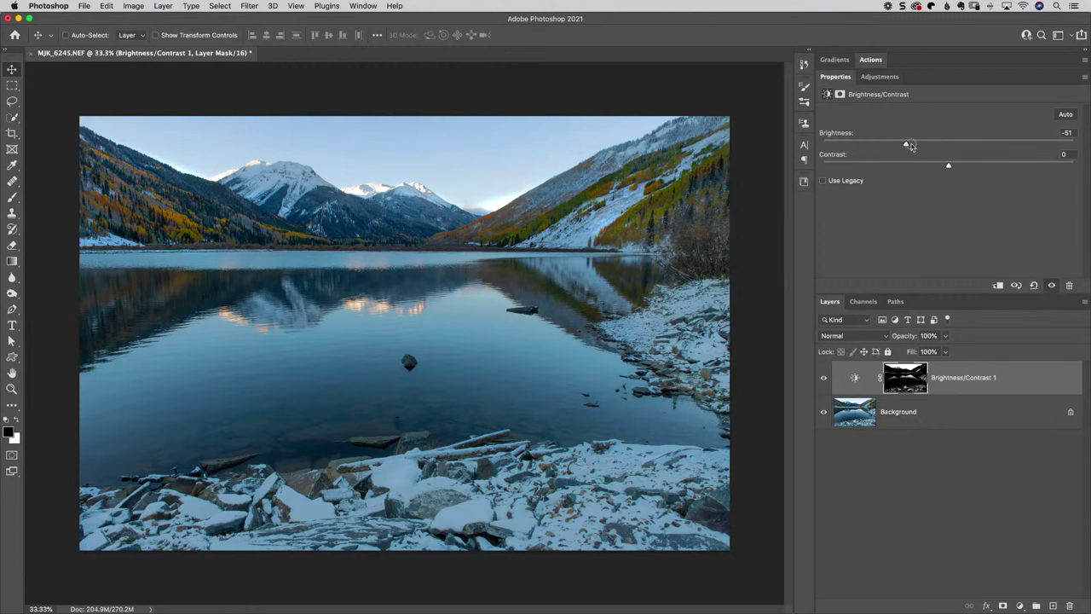
left_click_drag(910, 146, 905, 147)
Target the Brightness/Contrast layer's mask with the Brush tool at size 300 and white as the foreground color.
left_click(893, 375)
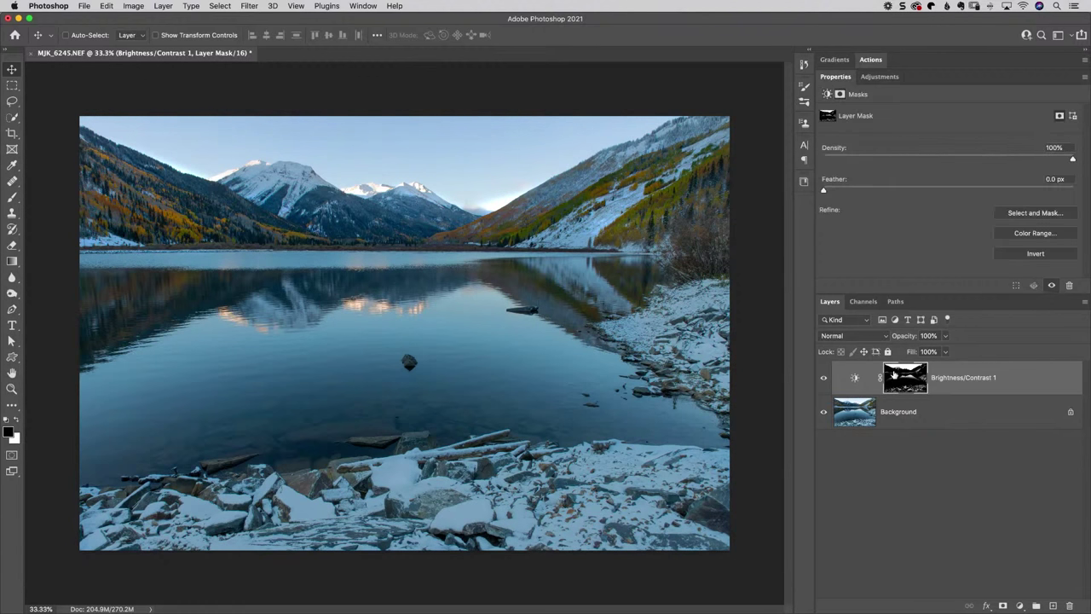
key("b")
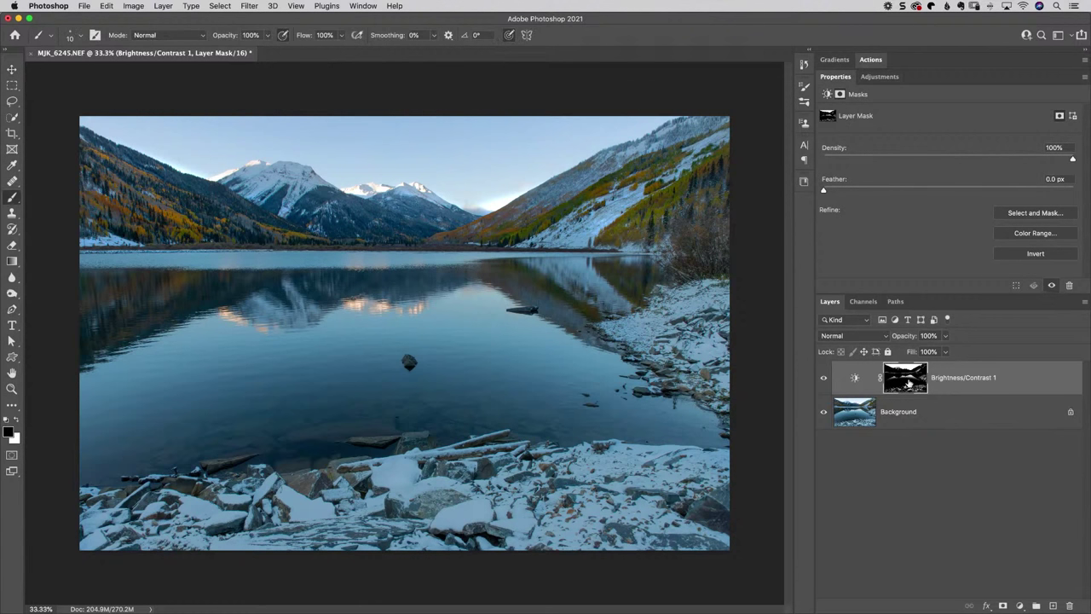
key("x")
key("bracketleft")
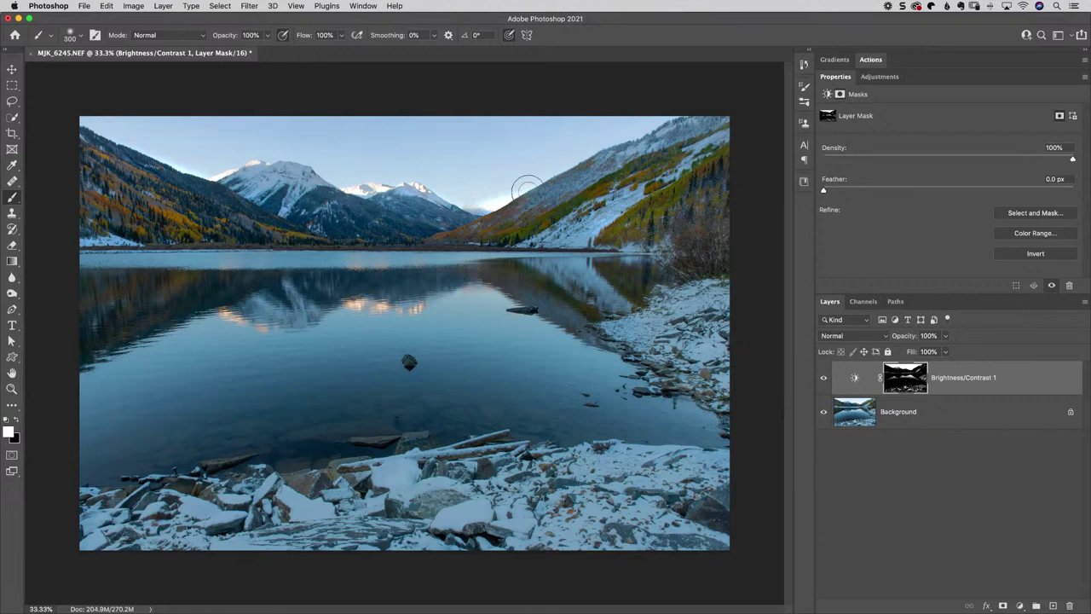
Try painting black on the mask over the sky, undo the stroke, and return the foreground color to white.
key("x")
mouse_move(498, 177)
left_mouse_down()
mouse_move(479, 190)
mouse_move(452, 151)
mouse_move(389, 134)
left_mouse_up()
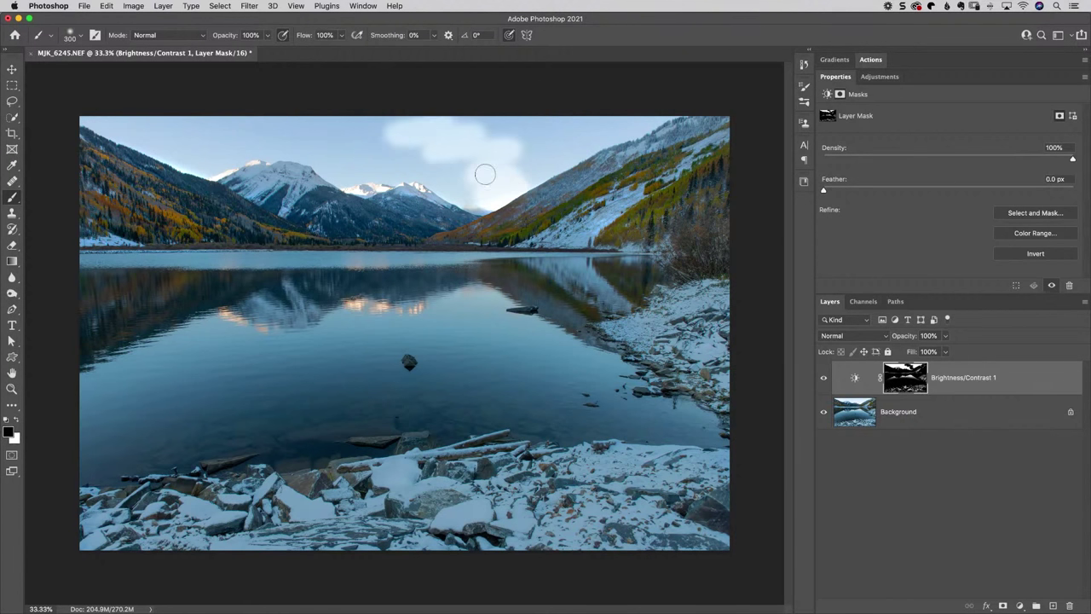
key("ctrl+z")
key("x")
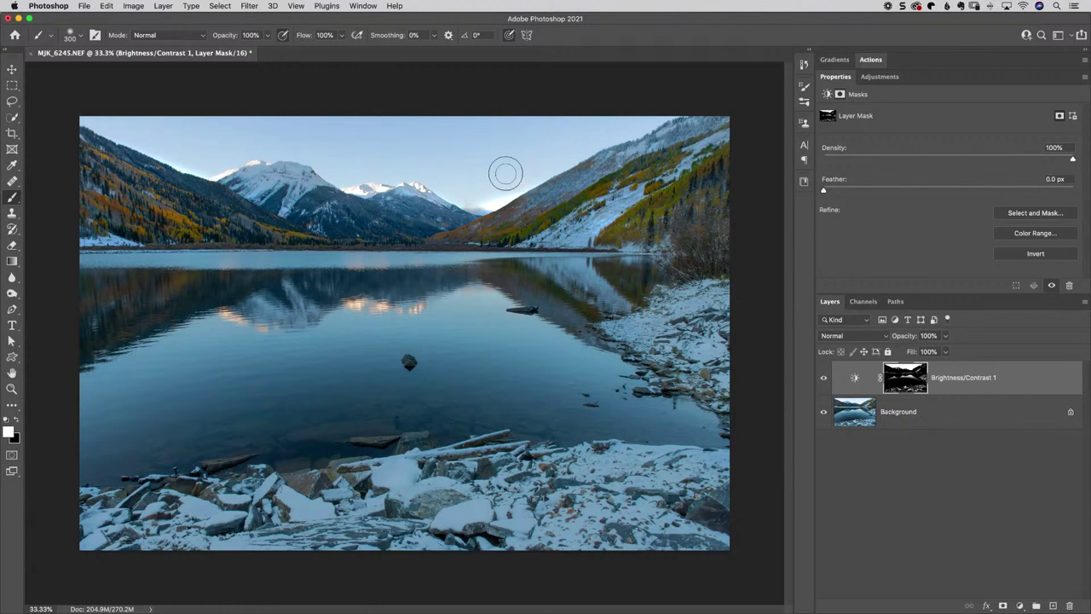
Paint white on the mask over the mountains, foreground rocks and snowy shoreline, enlarging the brush to 700.
mouse_move(400, 194)
left_mouse_down()
mouse_move(358, 191)
mouse_move(358, 208)
mouse_move(289, 196)
mouse_move(290, 225)
left_mouse_up()
key("bracketright")
key("bracketright")
key("bracketright")
key("bracketright")
mouse_move(157, 541)
left_mouse_down()
mouse_move(366, 513)
mouse_move(185, 505)
mouse_move(536, 467)
mouse_move(383, 481)
mouse_move(638, 551)
mouse_move(711, 525)
mouse_move(742, 487)
left_mouse_up()
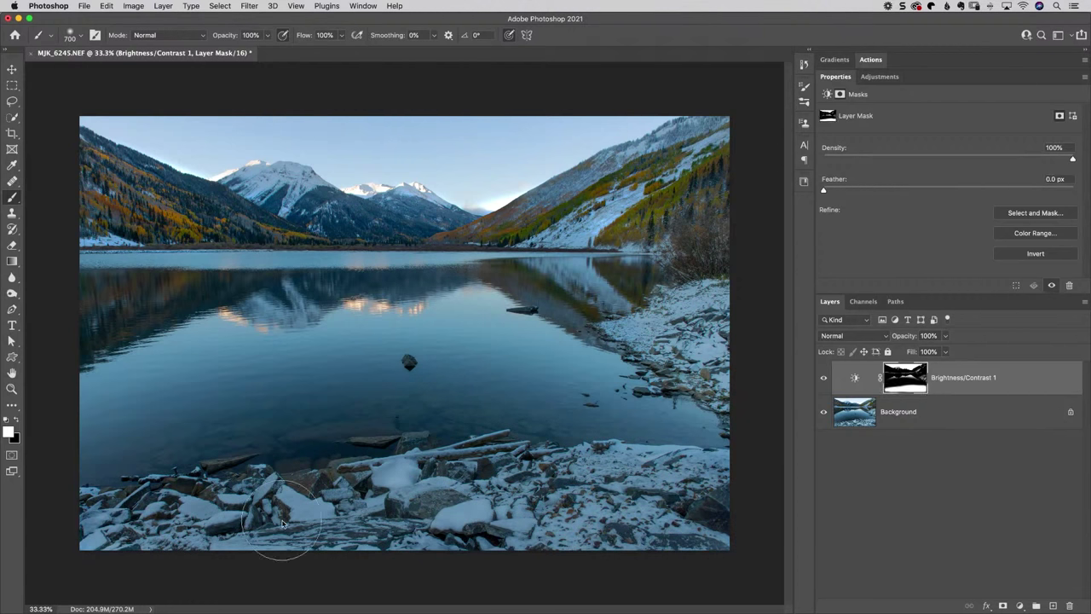
mouse_move(327, 512)
left_mouse_down()
mouse_move(273, 512)
mouse_move(513, 529)
left_mouse_up()
mouse_move(730, 333)
left_mouse_down()
mouse_move(682, 315)
mouse_move(738, 368)
left_mouse_up()
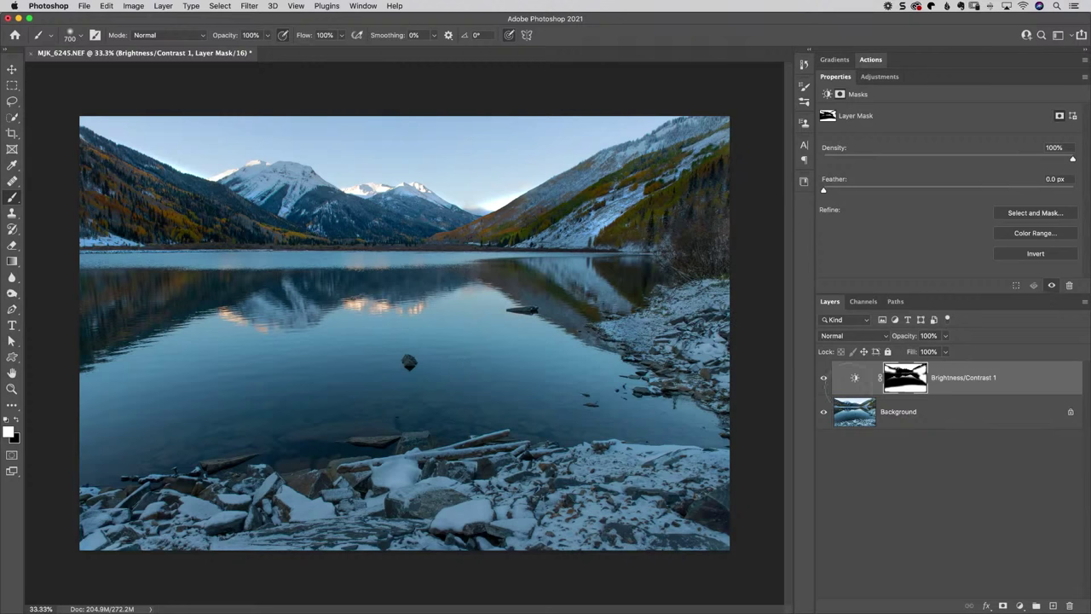
Compare the photo with and without the Brightness/Contrast layer, and set the layer's Brightness to -47.
left_click(822, 377)
left_click(822, 377)
left_click(854, 377)
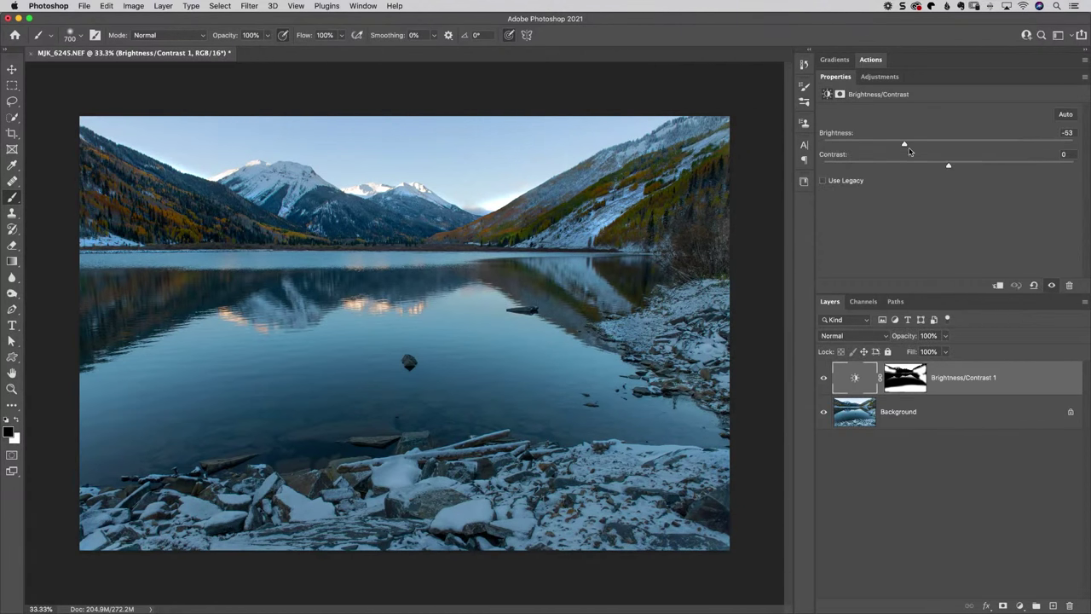
mouse_move(905, 143)
left_mouse_down()
mouse_move(917, 143)
mouse_move(909, 147)
left_mouse_up()
Save the edited photo, close the document, and switch back to Lightroom Classic.
left_click(89, 5)
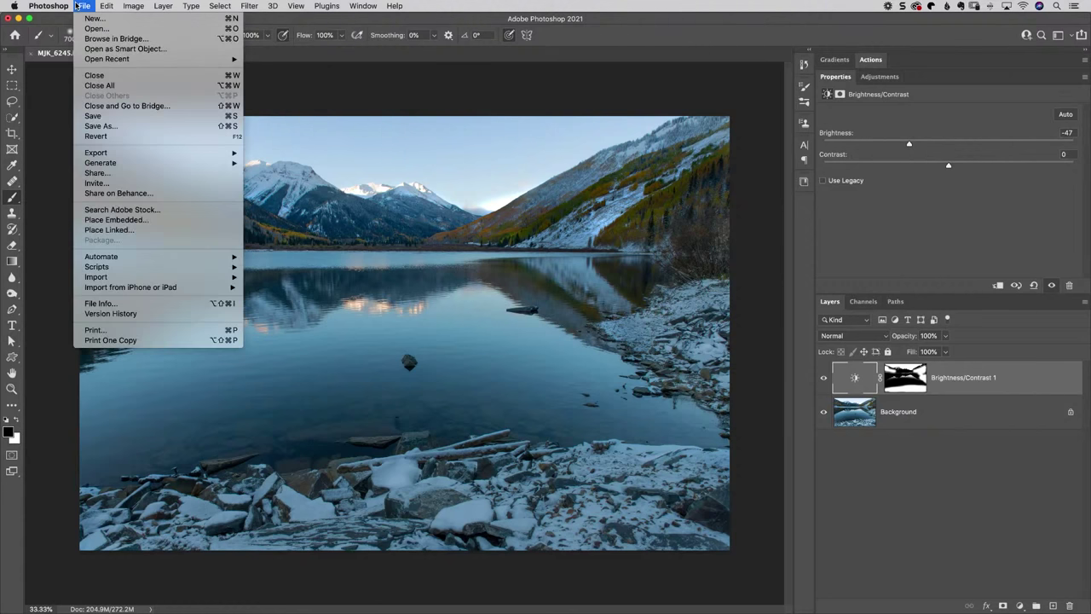
left_click(94, 116)
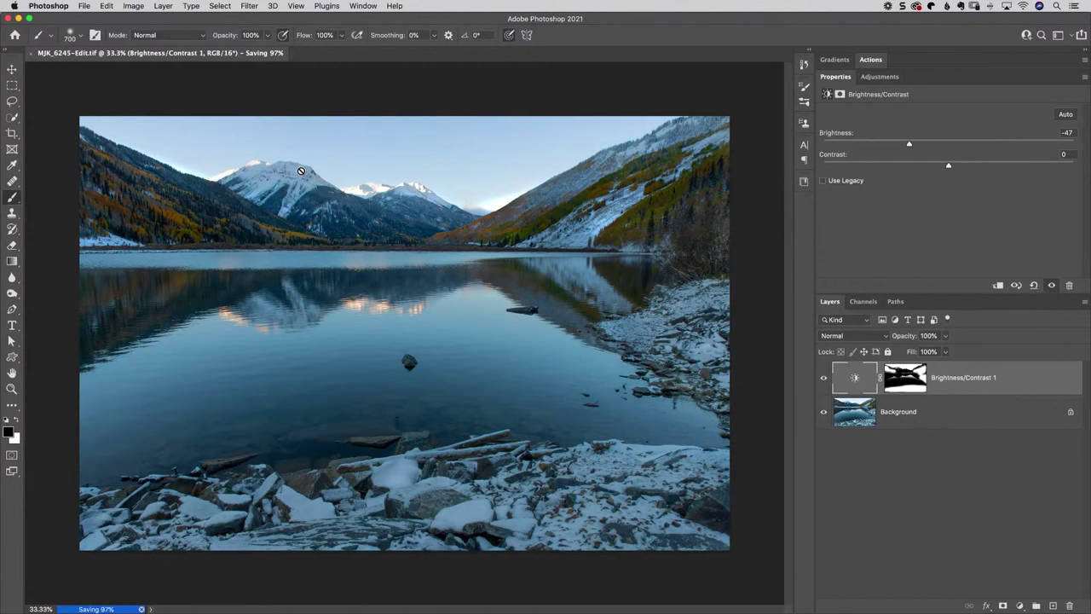
key("super+w")
key("super+Tab")
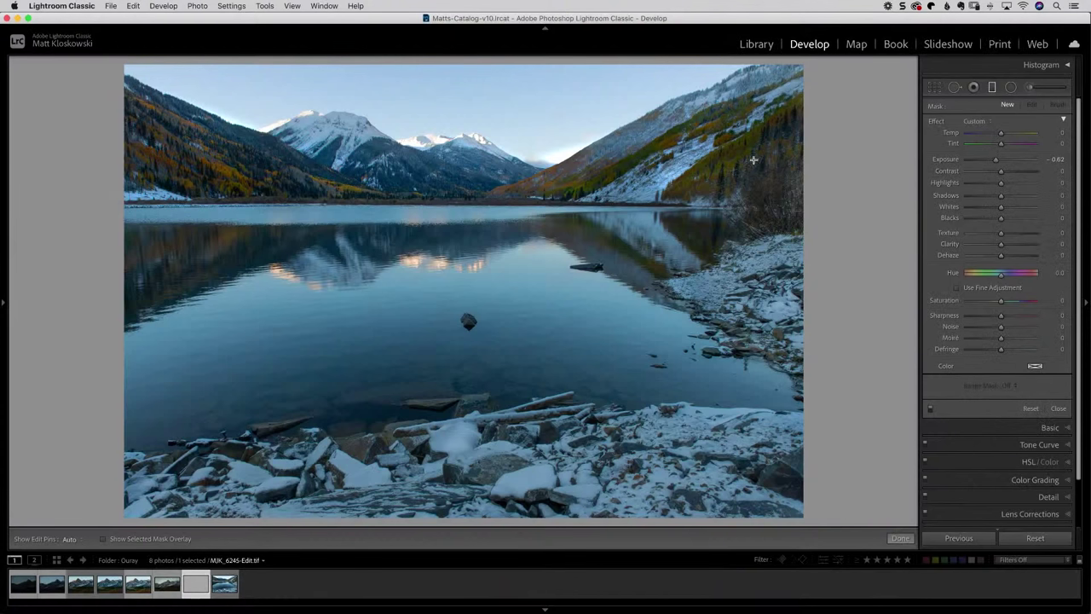
Close the graduated filter and add a post-crop vignette with Amount -14, Midpoint 26 and Feather 100.
left_click(1059, 410)
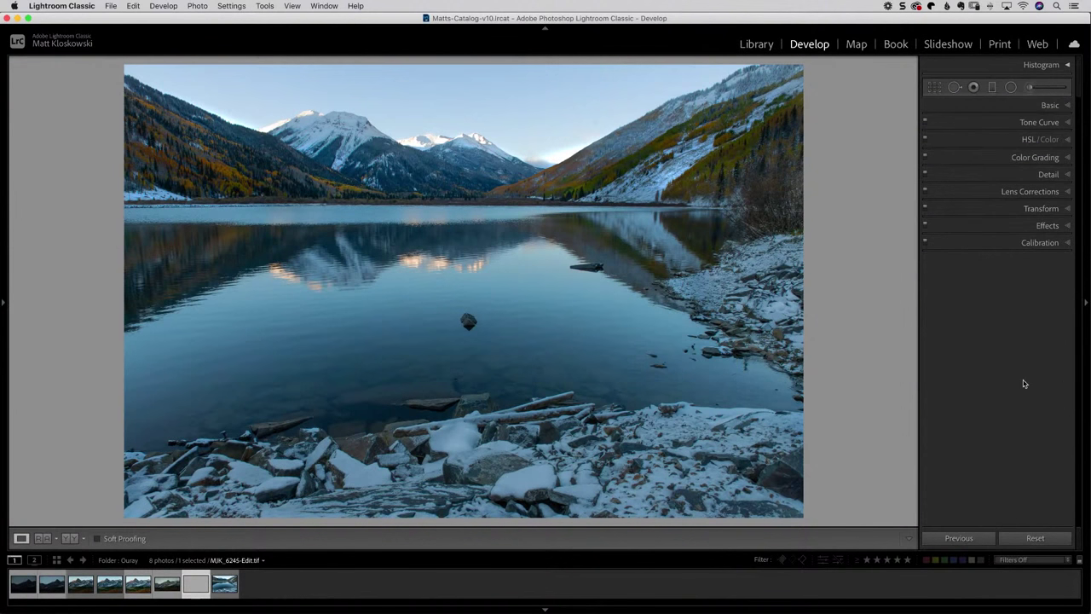
left_click(1046, 225)
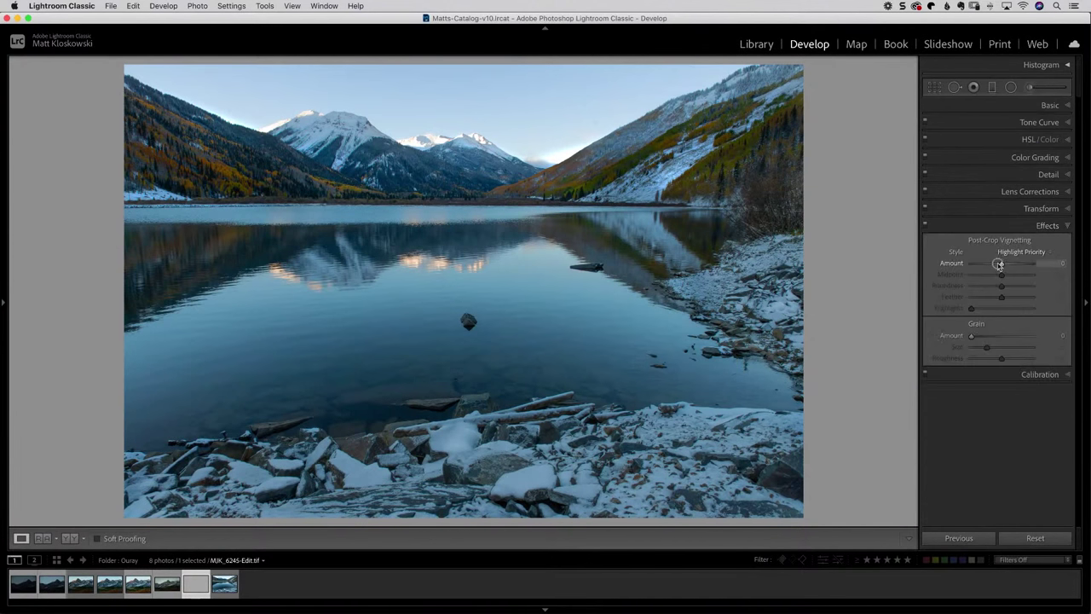
left_click_drag(1002, 263, 1050, 296)
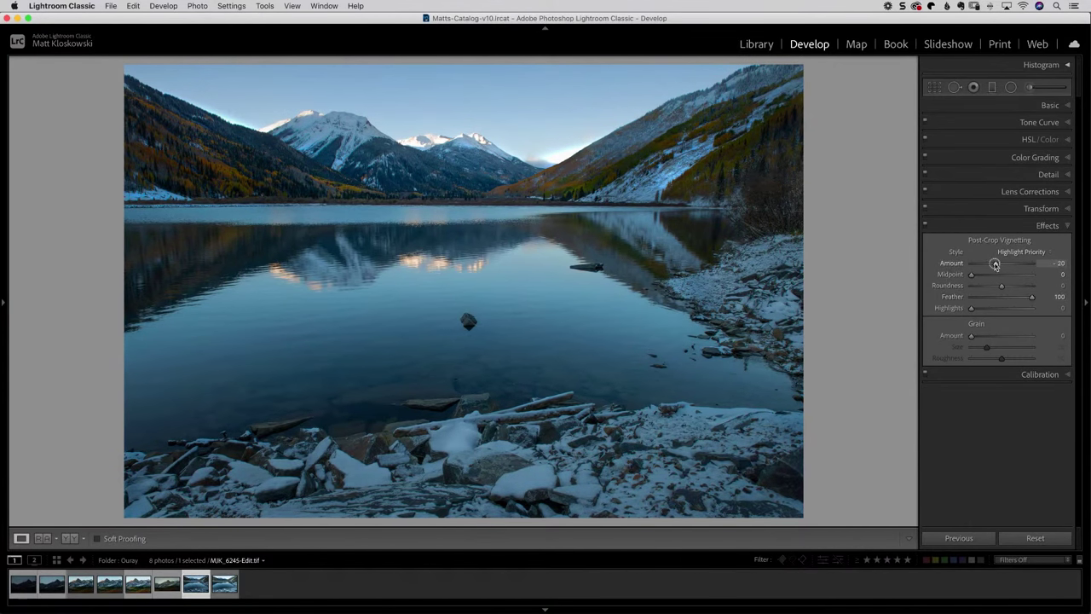
mouse_move(995, 264)
left_mouse_down()
mouse_move(972, 275)
mouse_move(986, 275)
left_mouse_up()
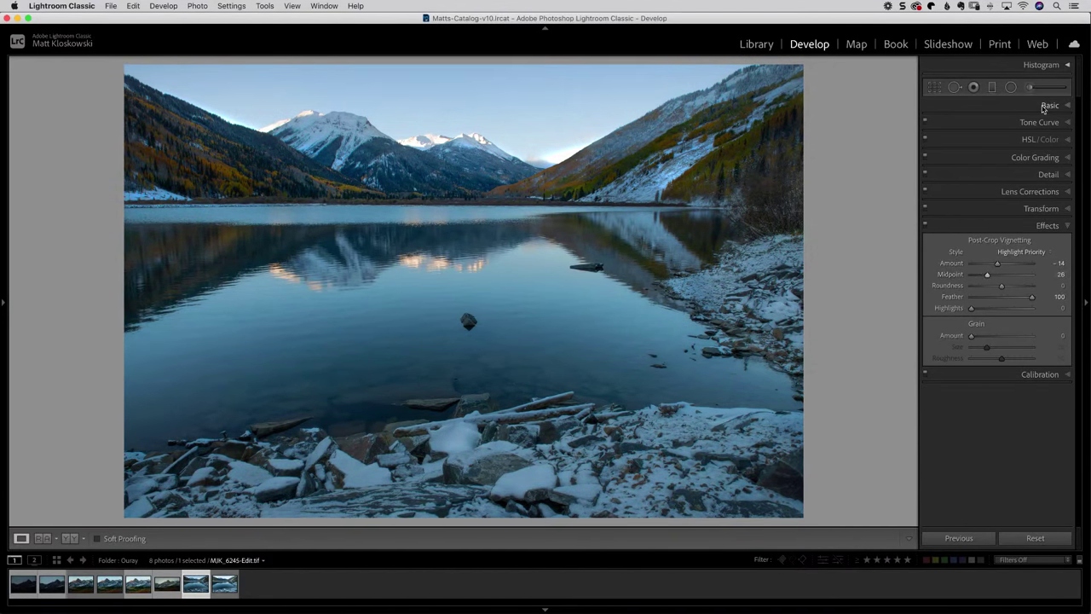
Raise the edited photo's Whites to +29 and warm its white balance to Temp +5 in the Basic adjustments.
left_click(1041, 107)
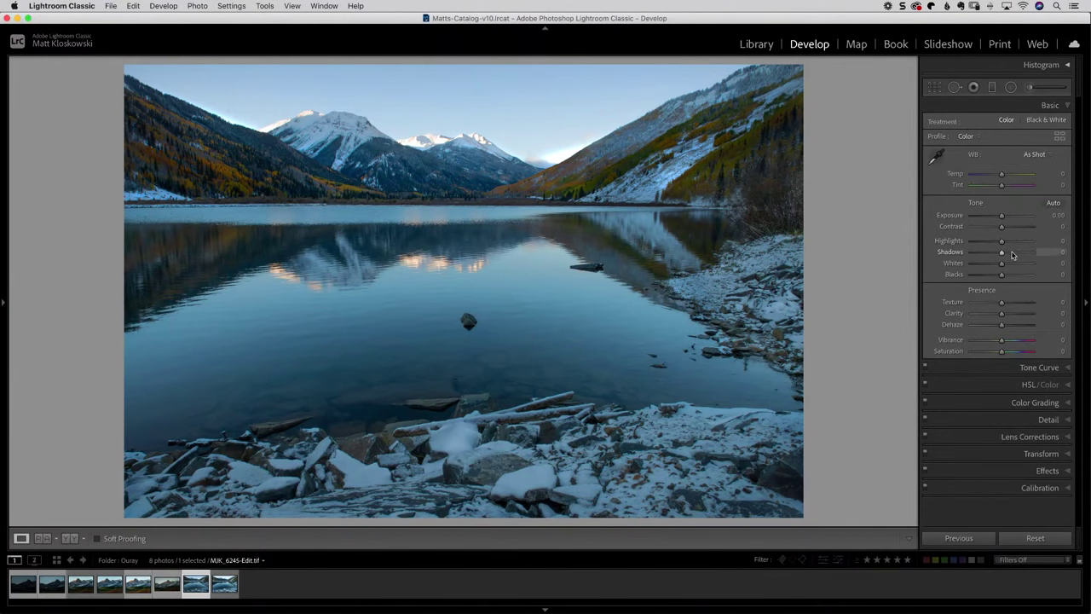
left_click_drag(1003, 263, 1009, 263)
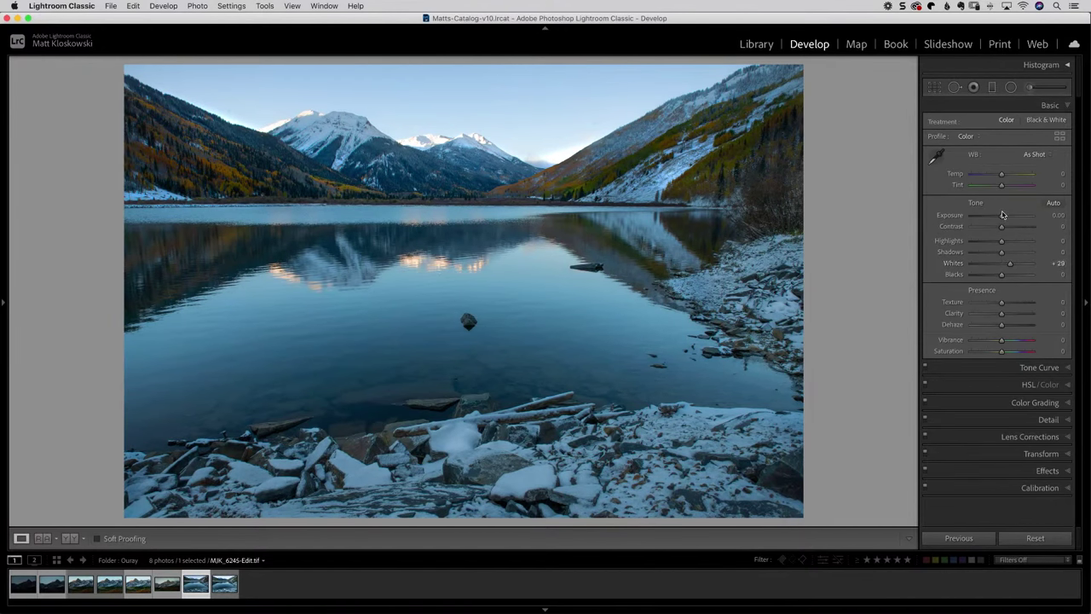
left_click_drag(1001, 174, 1005, 175)
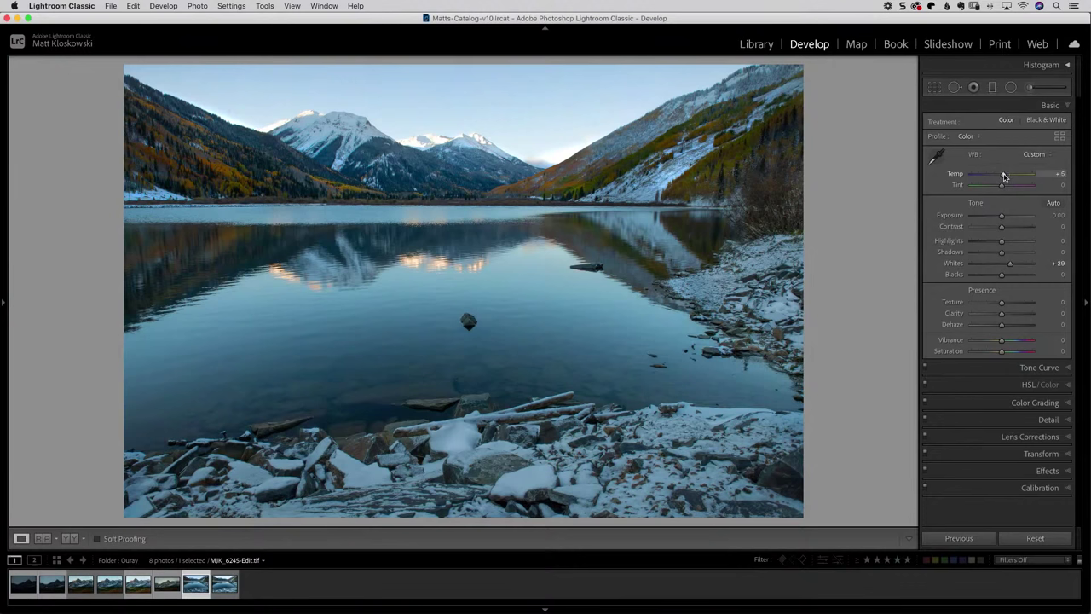
Reset all adjustments on the original MJK_6245.NEF and compare it with the edited TIFF, ending on the edited version.
left_click(226, 585)
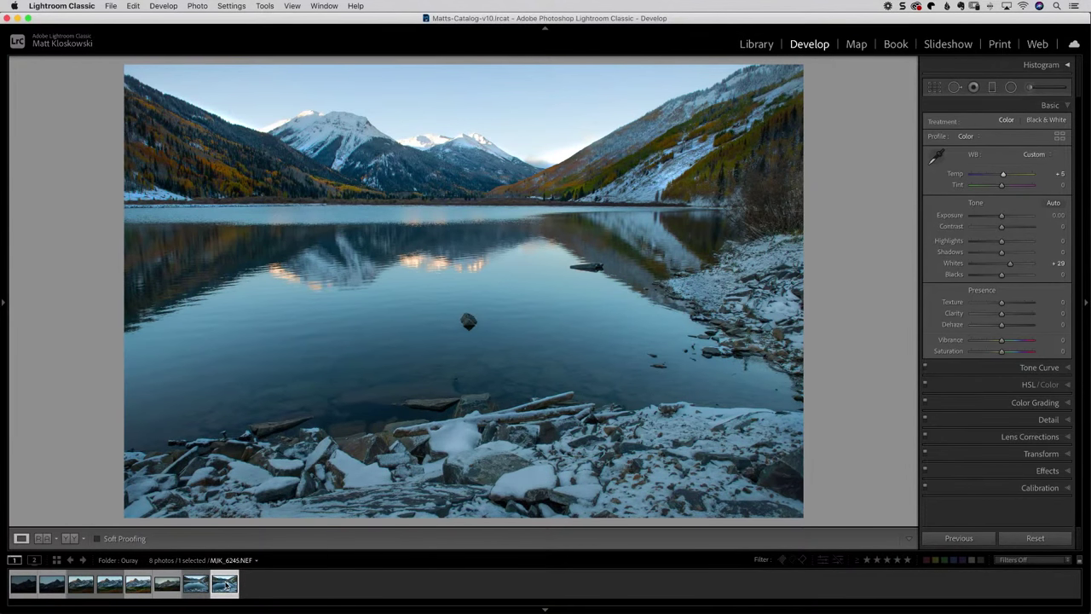
left_click(1053, 539)
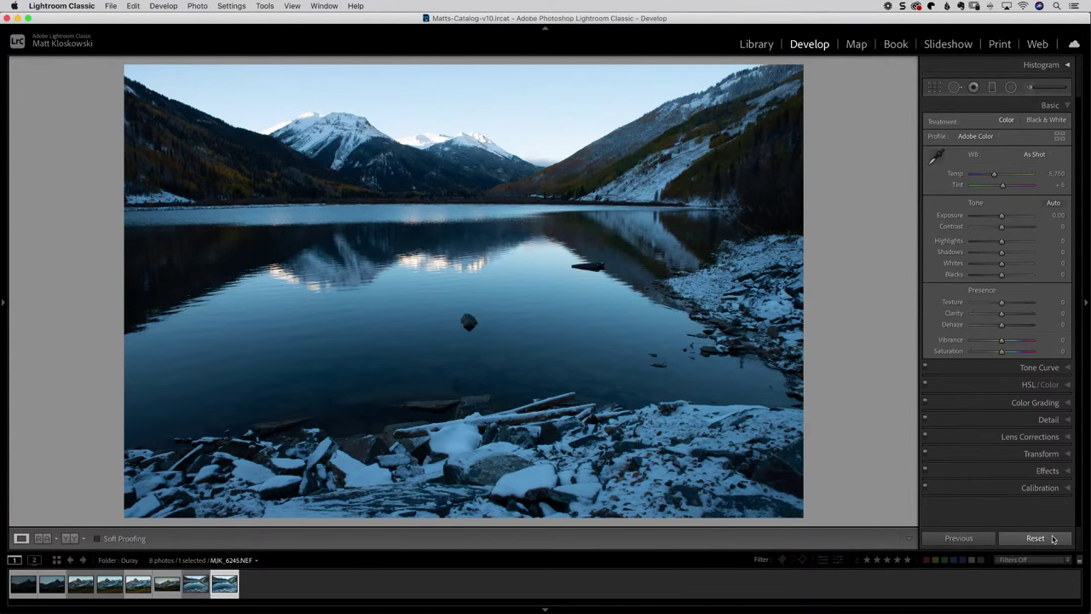
key("Left")
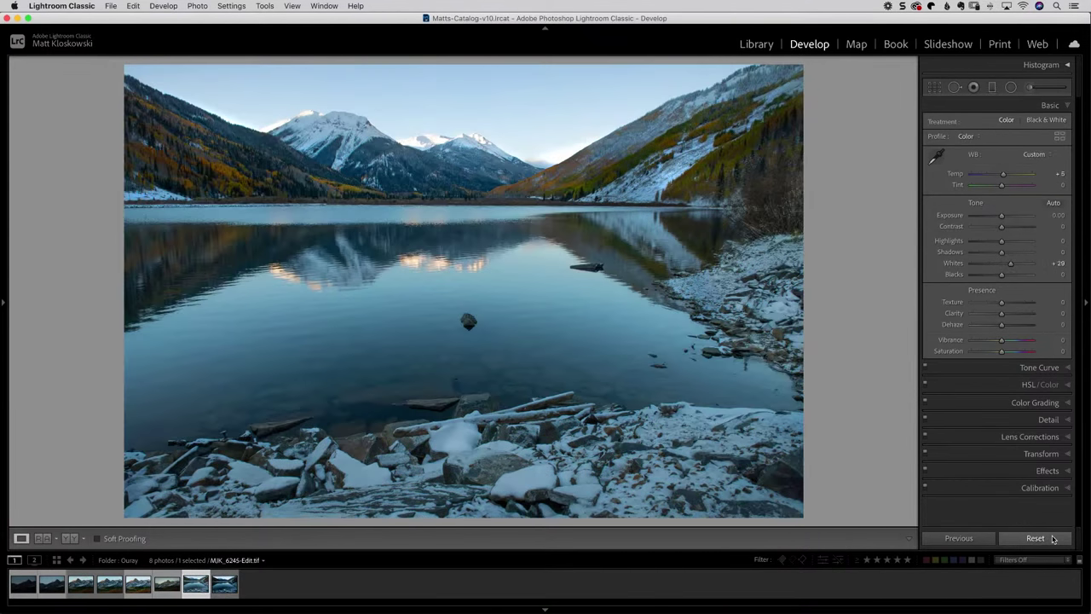
key("Right")
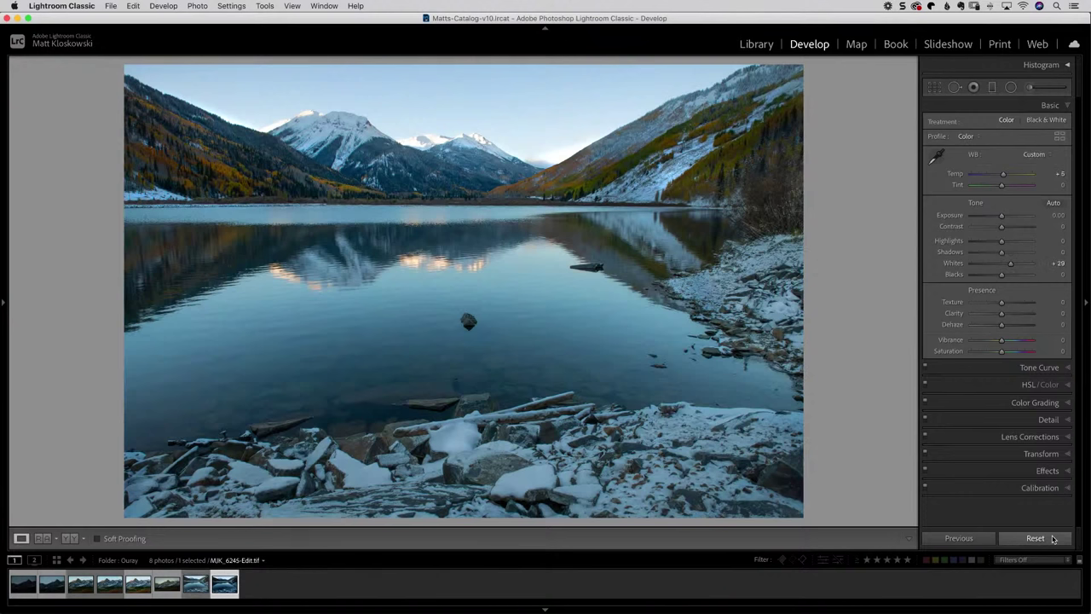
key("Left")
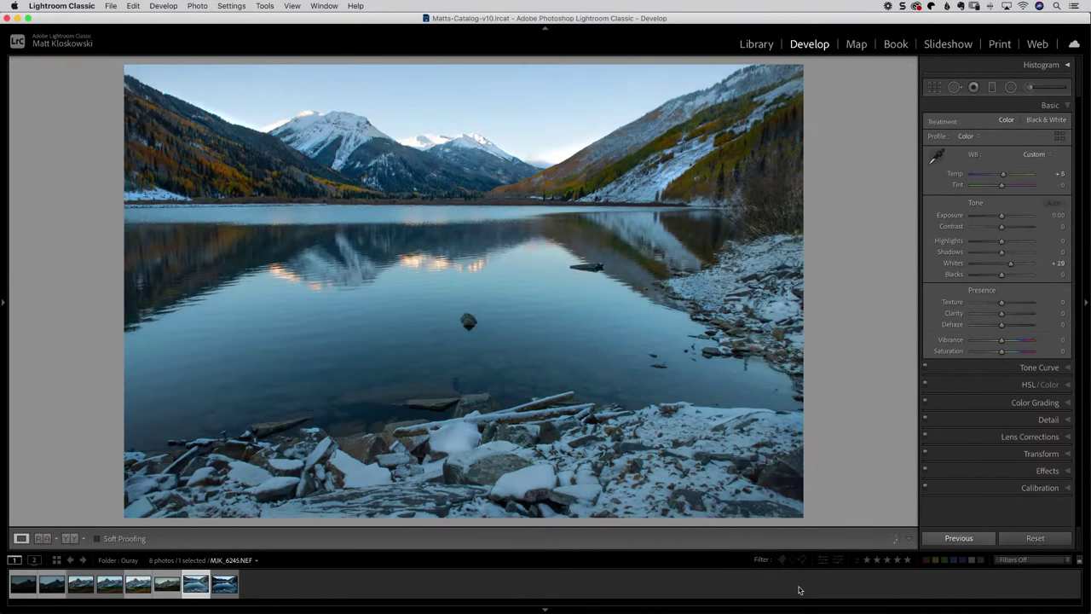